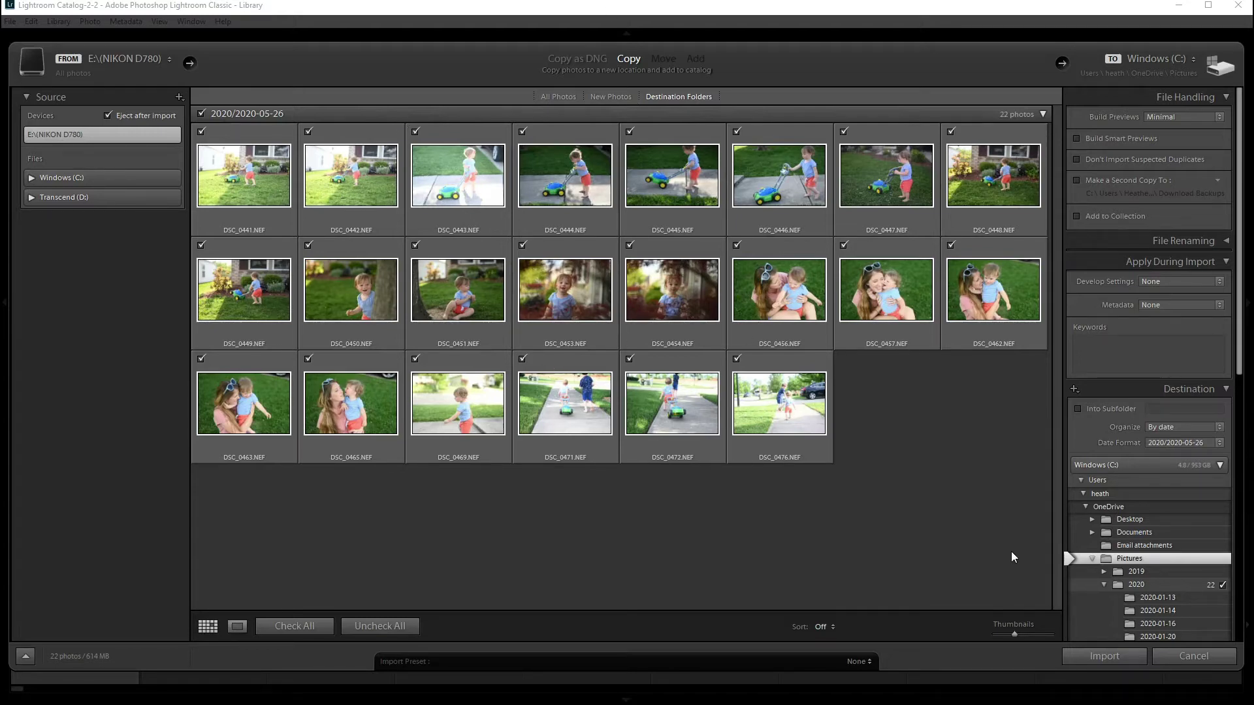
- Restart the photo import and choose the E:\(NIKON D780) device as the source
{"action": "left_click", "coordinate": [1215, 656]}
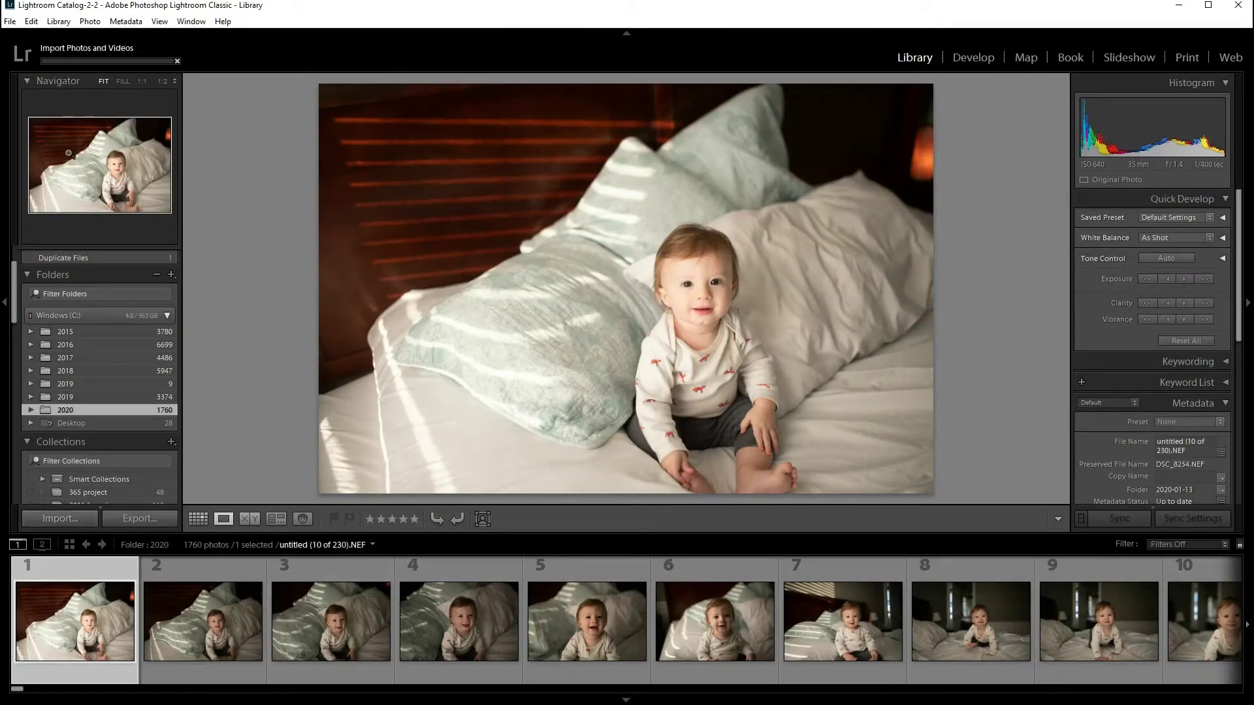
{"action": "left_click", "coordinate": [71, 518]}
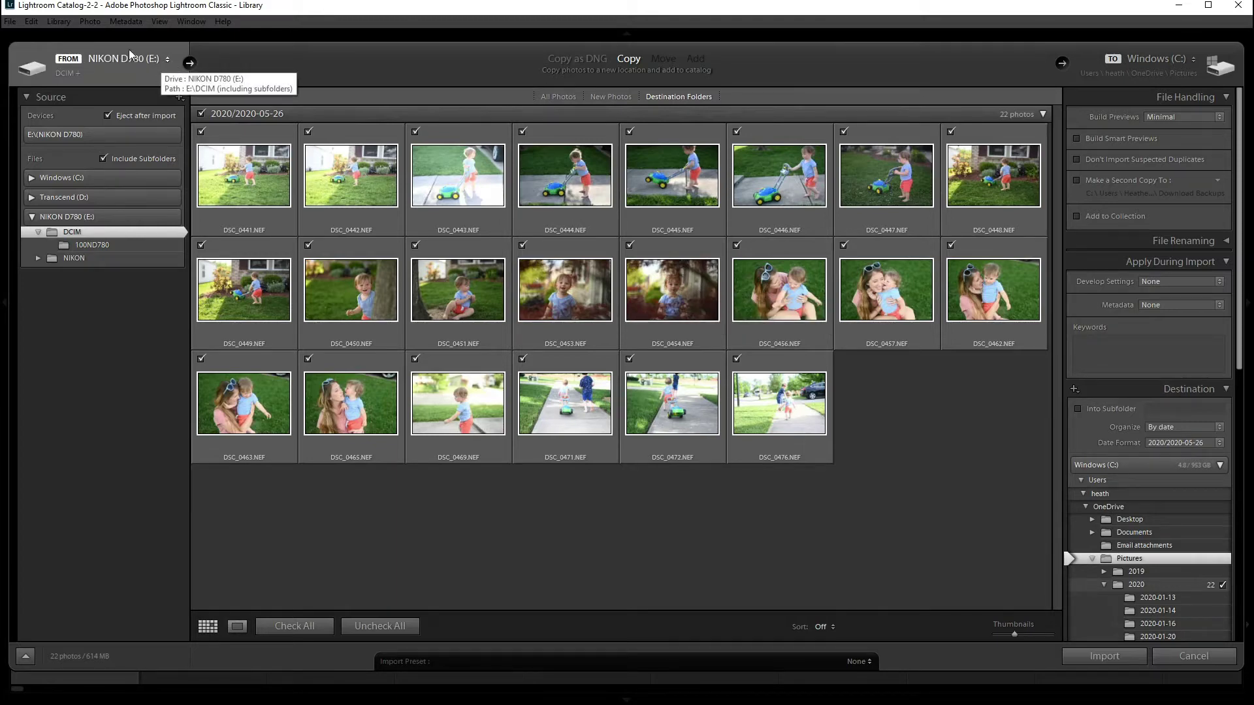
{"action": "left_click", "coordinate": [168, 62]}
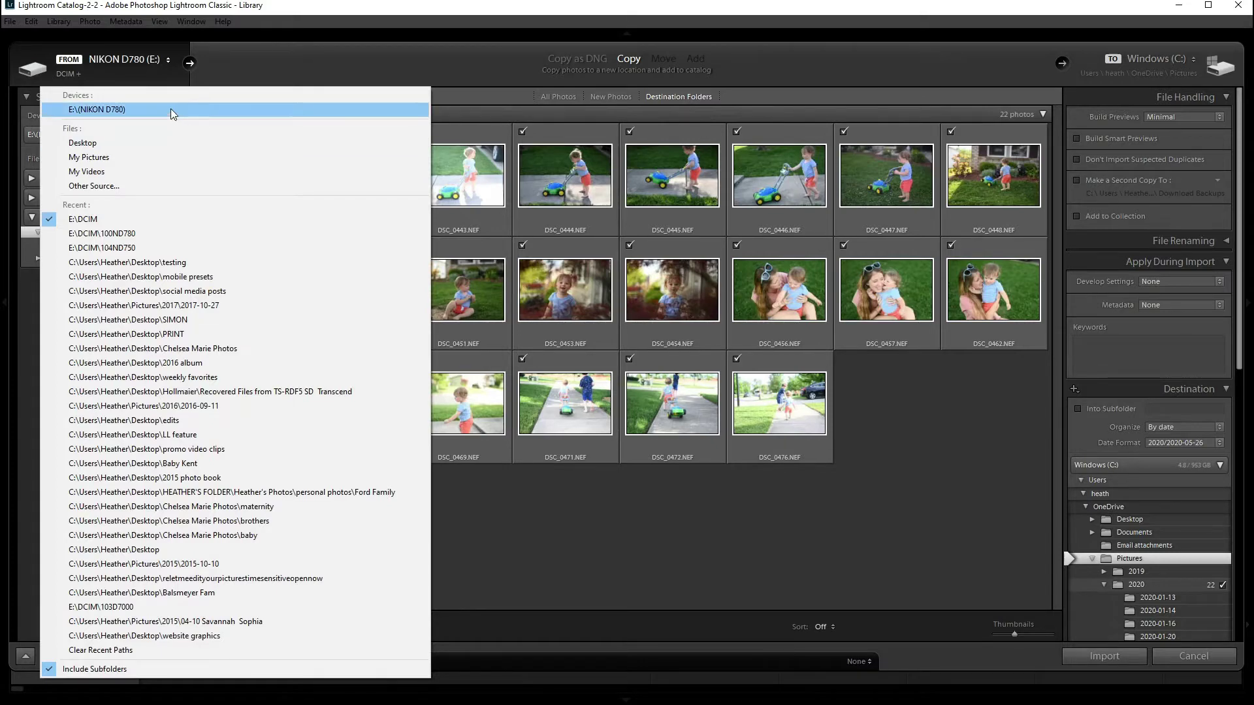
{"action": "left_click", "coordinate": [134, 110]}
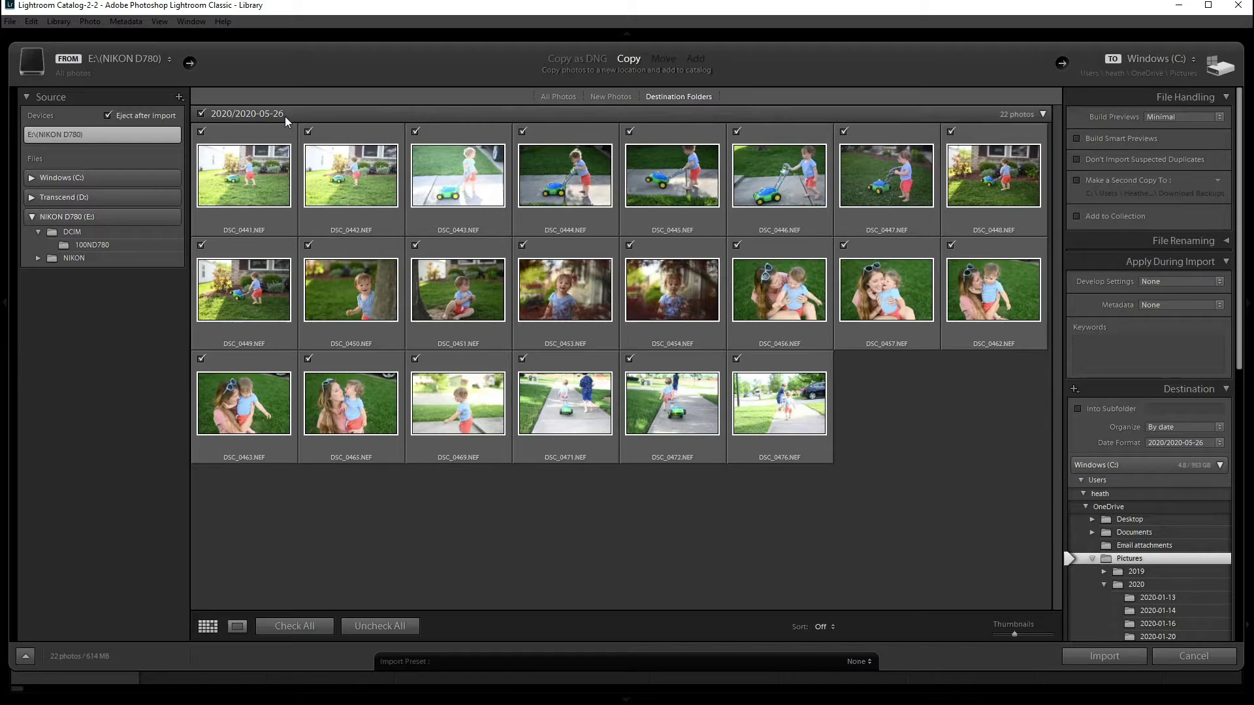
- Try excluding all photos of the 2020-05-26 group and only its first three, and reselect the whole group
{"action": "left_click", "coordinate": [201, 113]}
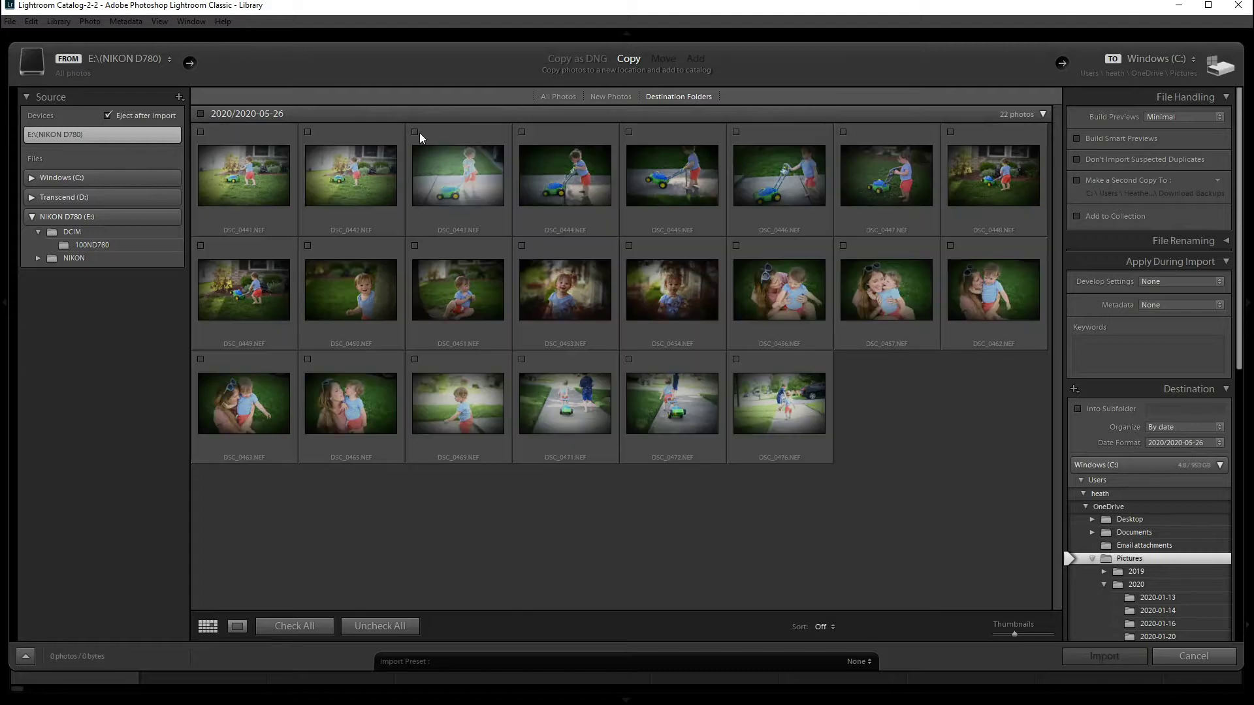
{"action": "left_click", "coordinate": [202, 114]}
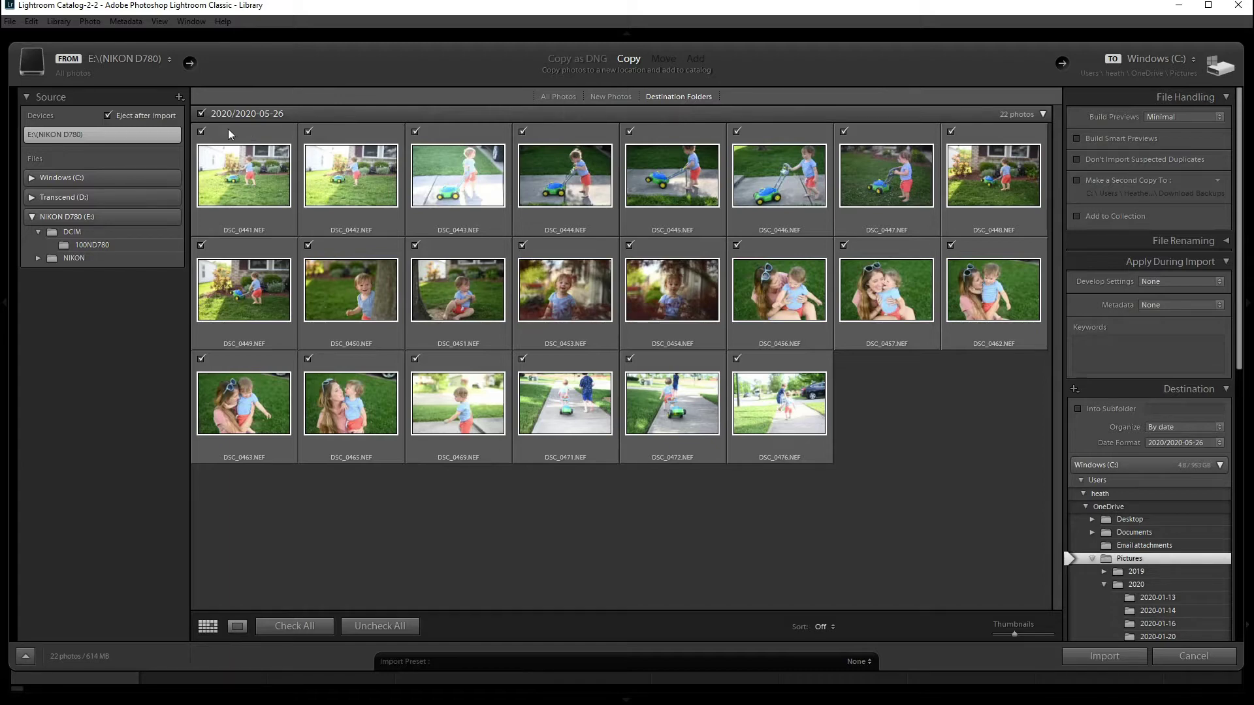
{"action": "left_click", "coordinate": [201, 132]}
{"action": "left_click", "coordinate": [308, 132]}
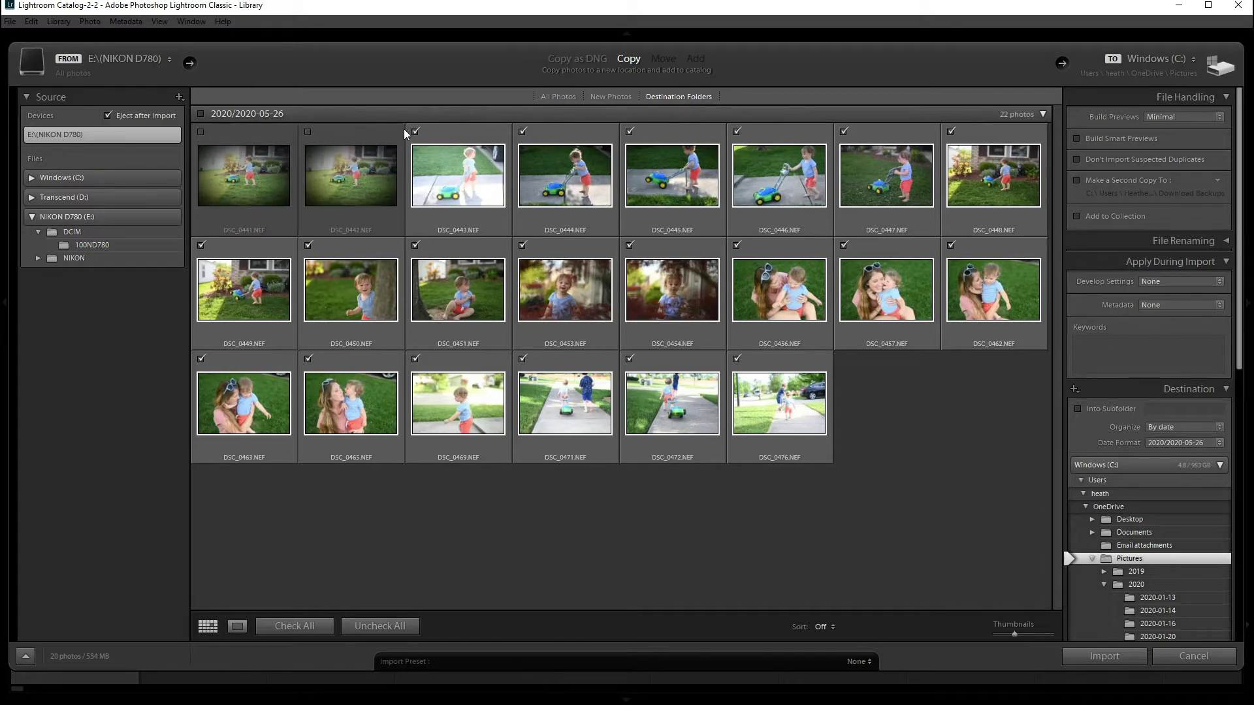
{"action": "left_click", "coordinate": [416, 132]}
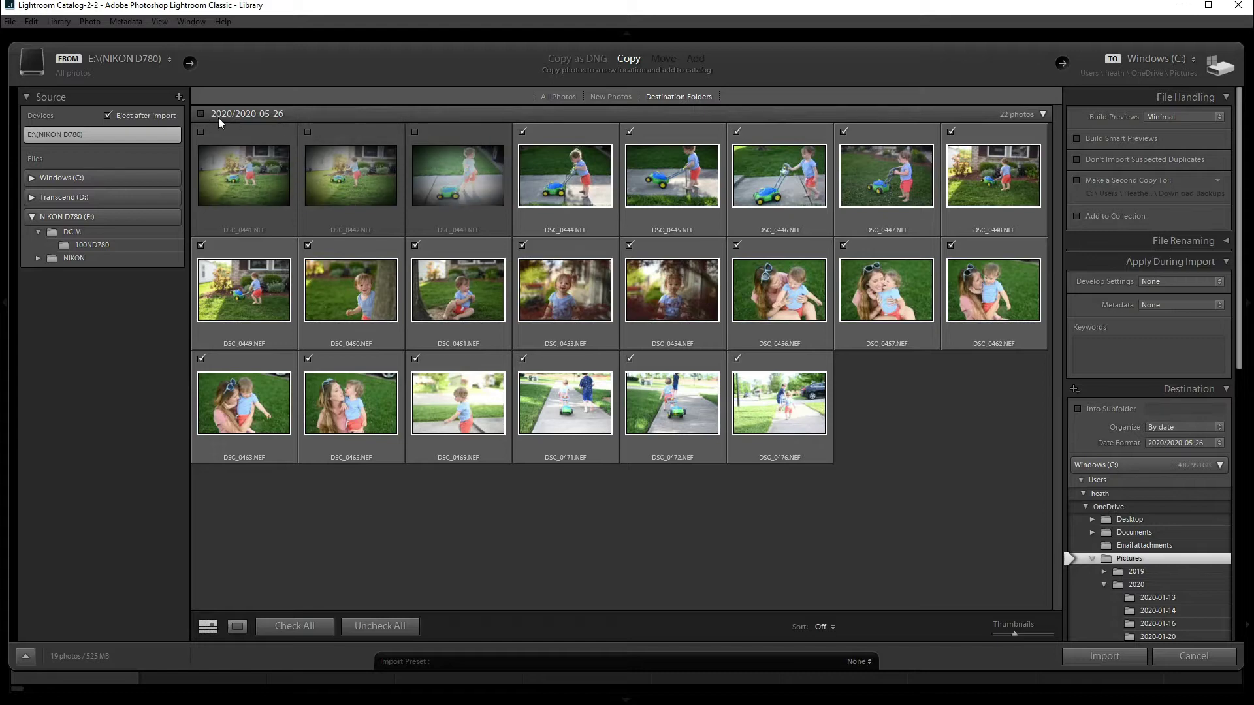
{"action": "left_click", "coordinate": [200, 113]}
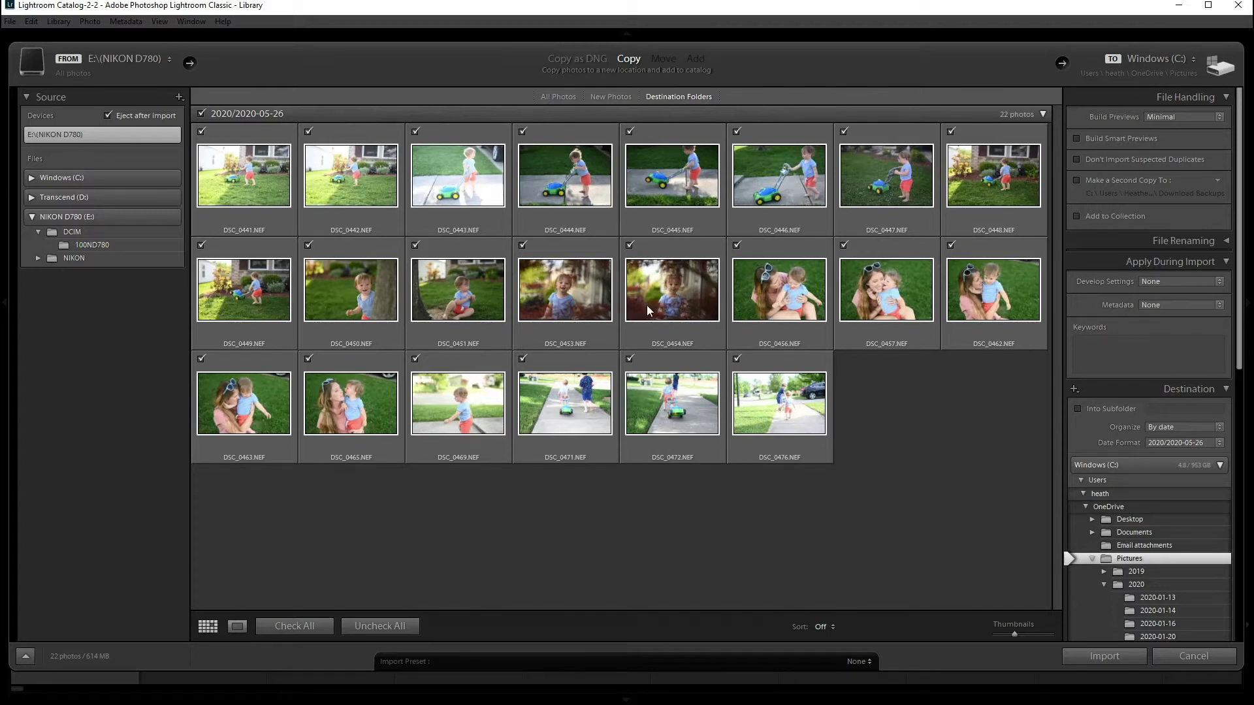
- Set the import method to Copy
{"action": "mouse_move", "coordinate": [647, 306]}
{"action": "mouse_move", "coordinate": [703, 410]}
{"action": "left_click", "coordinate": [604, 59]}
{"action": "left_click", "coordinate": [633, 61]}
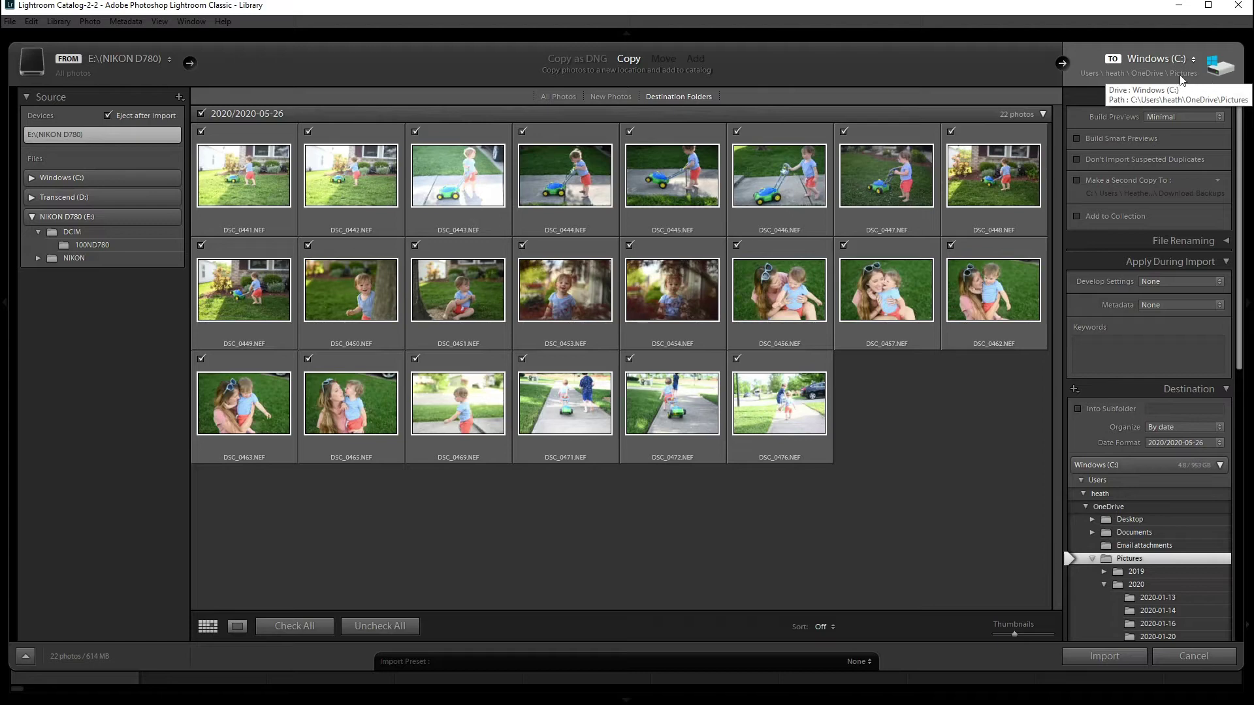
- Examine the destination folders under Pictures, including the dated 2020 subfolder that receives the photos
{"action": "scroll", "coordinate": [1124, 562], "scroll_direction": "down", "scroll_amount": 2}
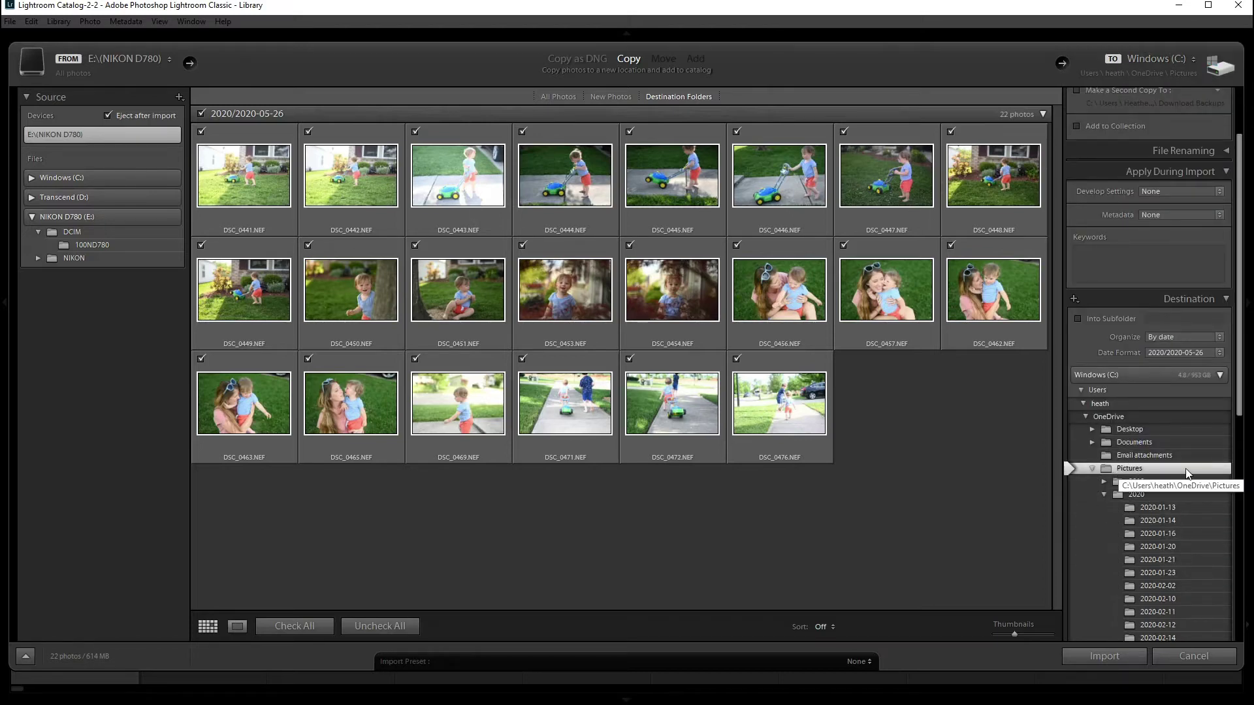
{"action": "scroll", "coordinate": [1185, 471], "scroll_direction": "down", "scroll_amount": 2}
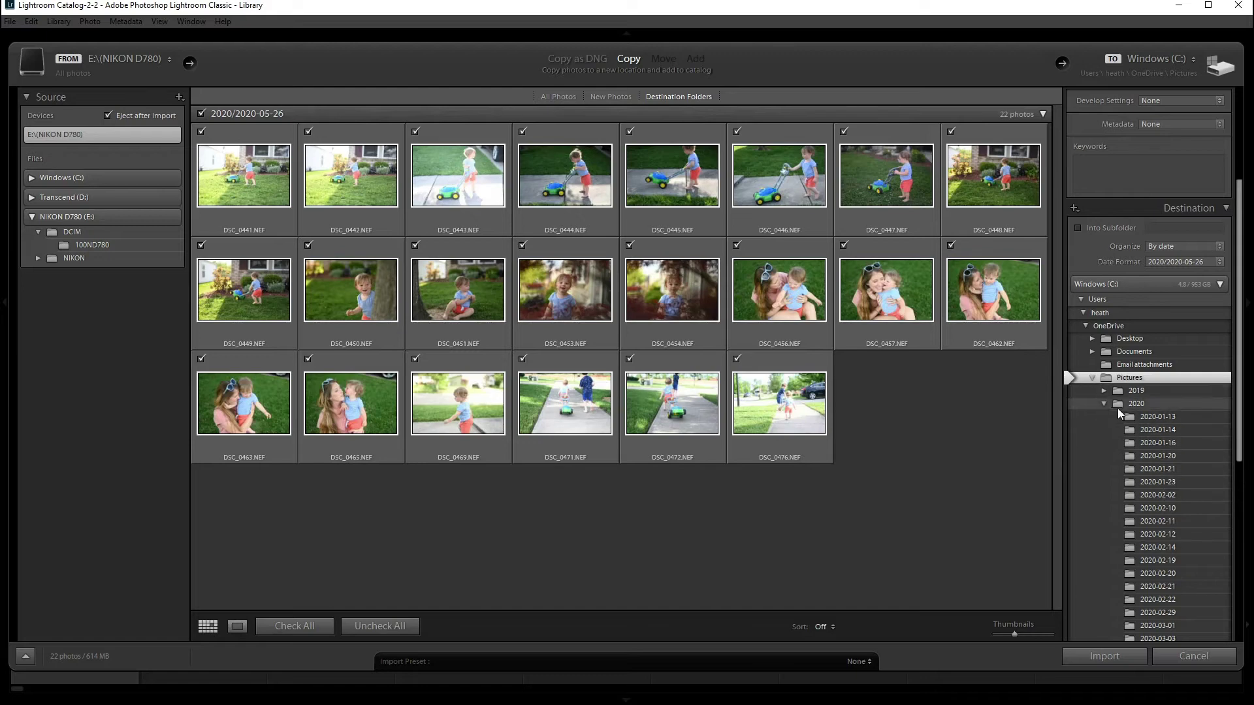
{"action": "scroll", "coordinate": [1157, 429], "scroll_direction": "down", "scroll_amount": 6}
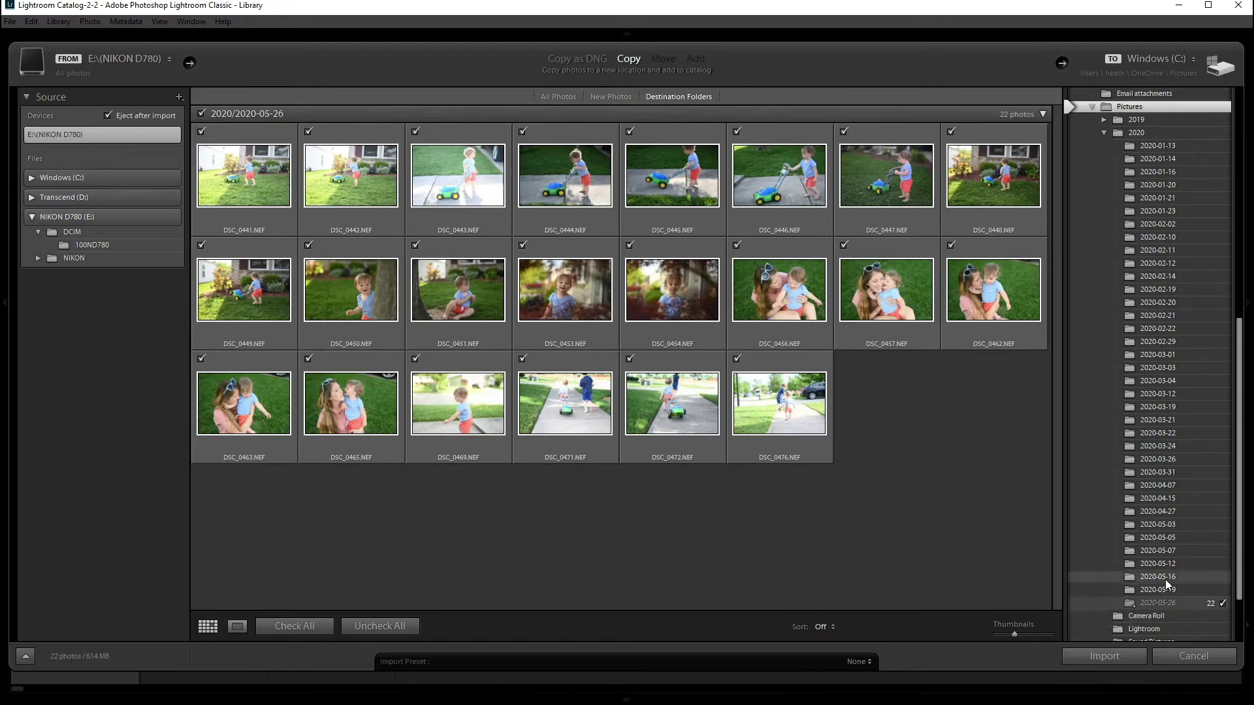
{"action": "scroll", "coordinate": [1174, 572], "scroll_direction": "down", "scroll_amount": 3}
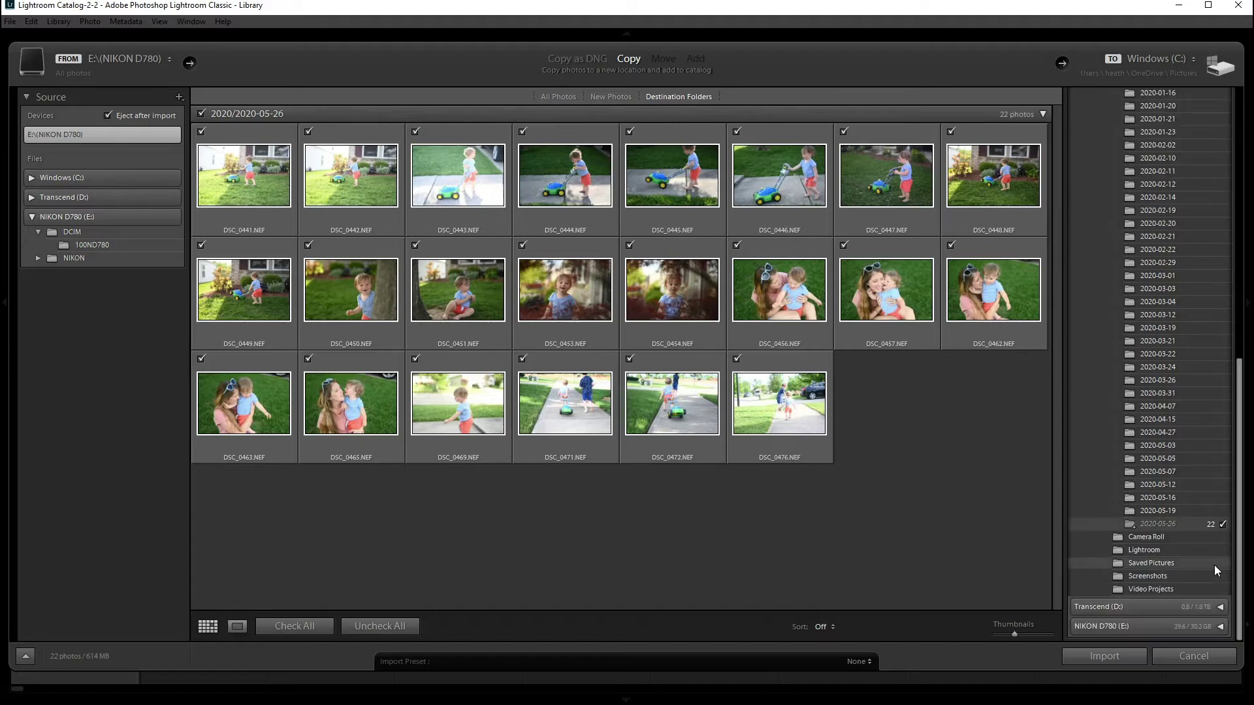
{"action": "scroll", "coordinate": [1184, 521], "scroll_direction": "up", "scroll_amount": 10}
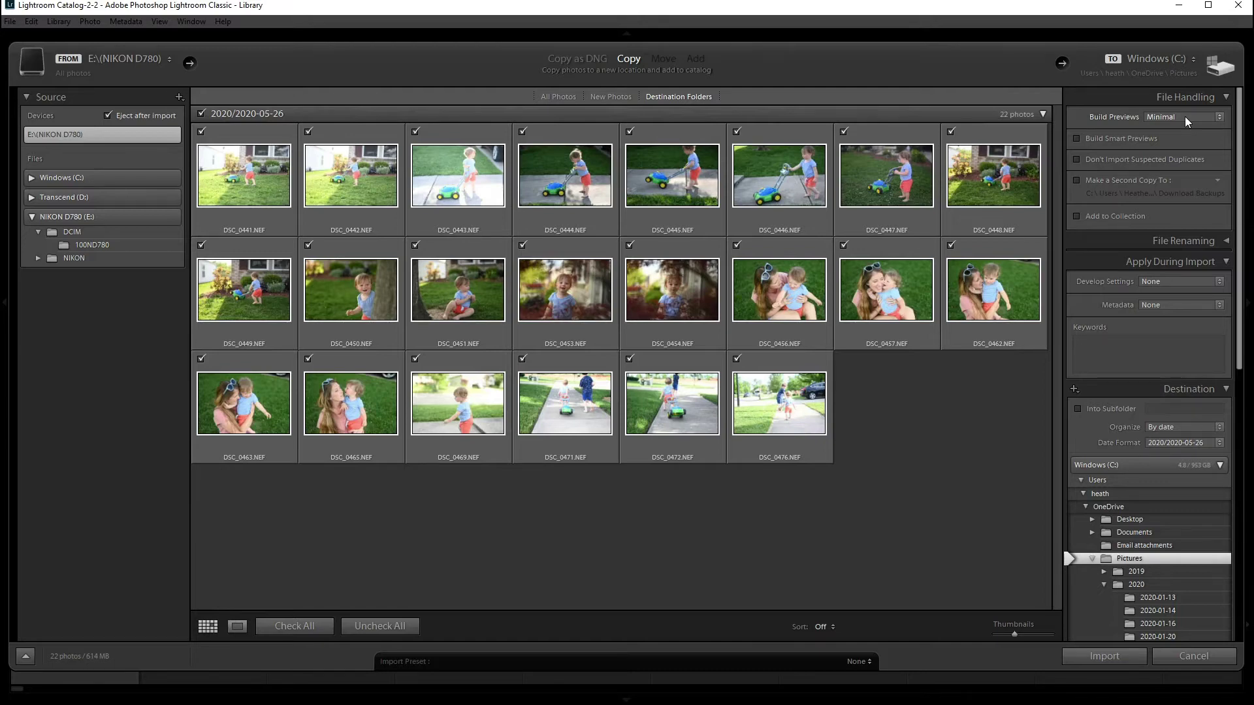
- Set Build Previews to Minimal and leave Don't Import Suspected Duplicates off
{"action": "left_click", "coordinate": [1185, 117]}
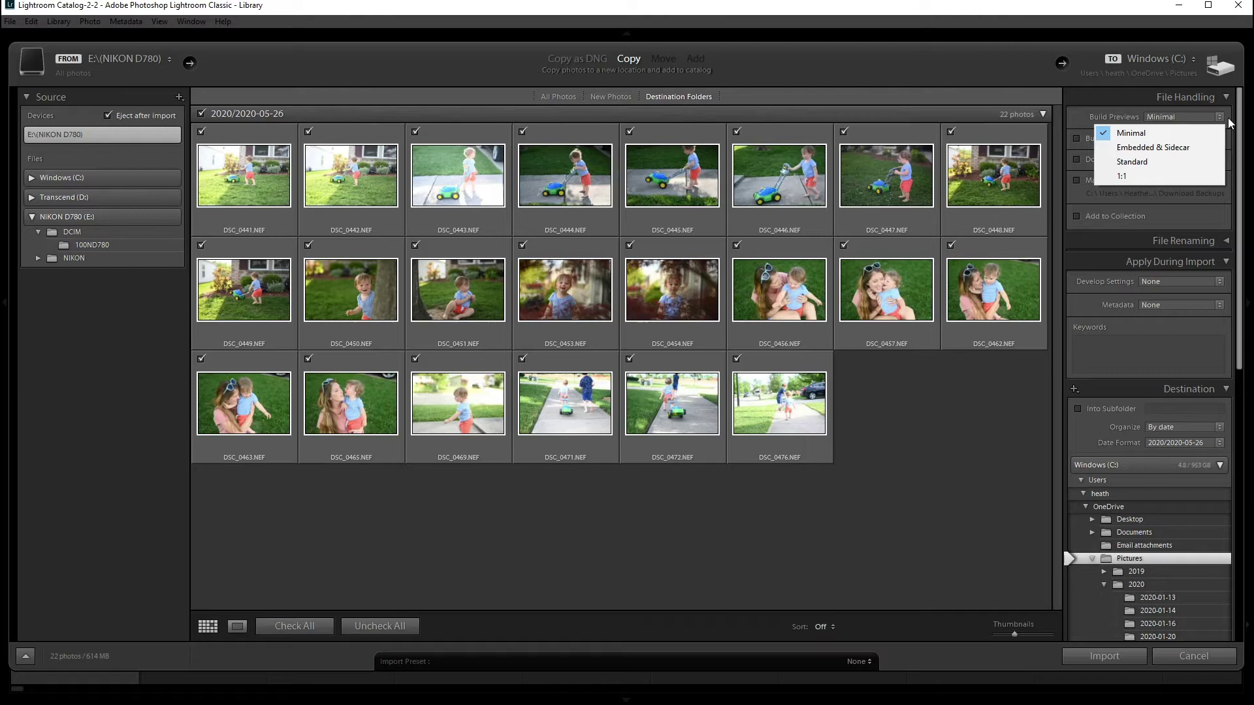
{"action": "left_click", "coordinate": [1142, 128]}
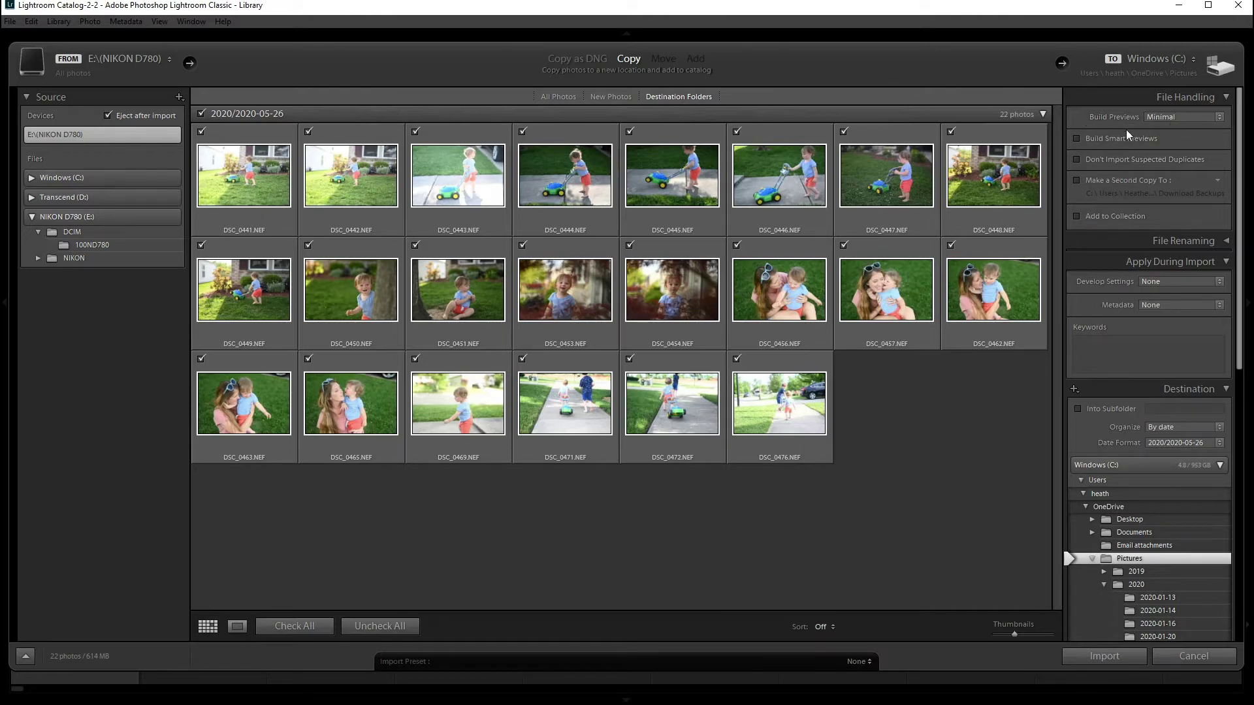
{"action": "left_click", "coordinate": [1078, 160]}
{"action": "left_click", "coordinate": [1077, 159]}
{"action": "left_click", "coordinate": [1078, 158]}
- Turn on Add to Collection with YOUTUBE as the target collection, and collapse the file handling settings
{"action": "left_click", "coordinate": [1077, 218]}
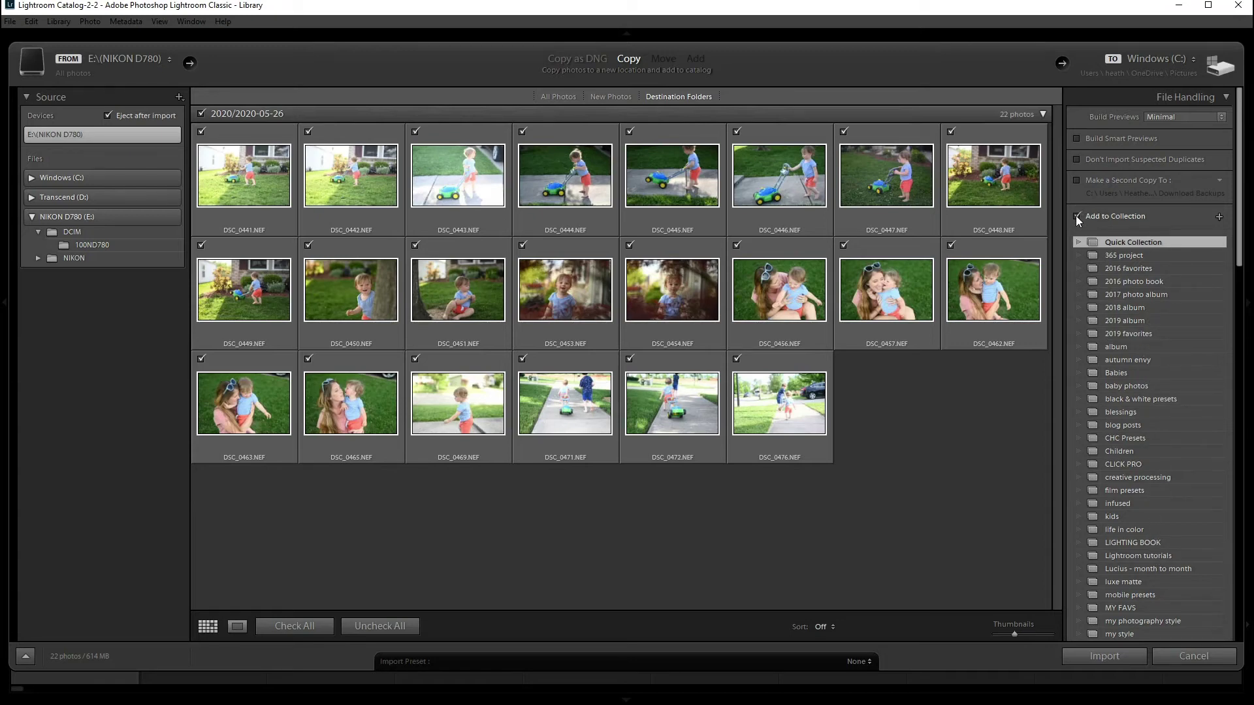
{"action": "scroll", "coordinate": [1182, 284], "scroll_direction": "down", "scroll_amount": 5}
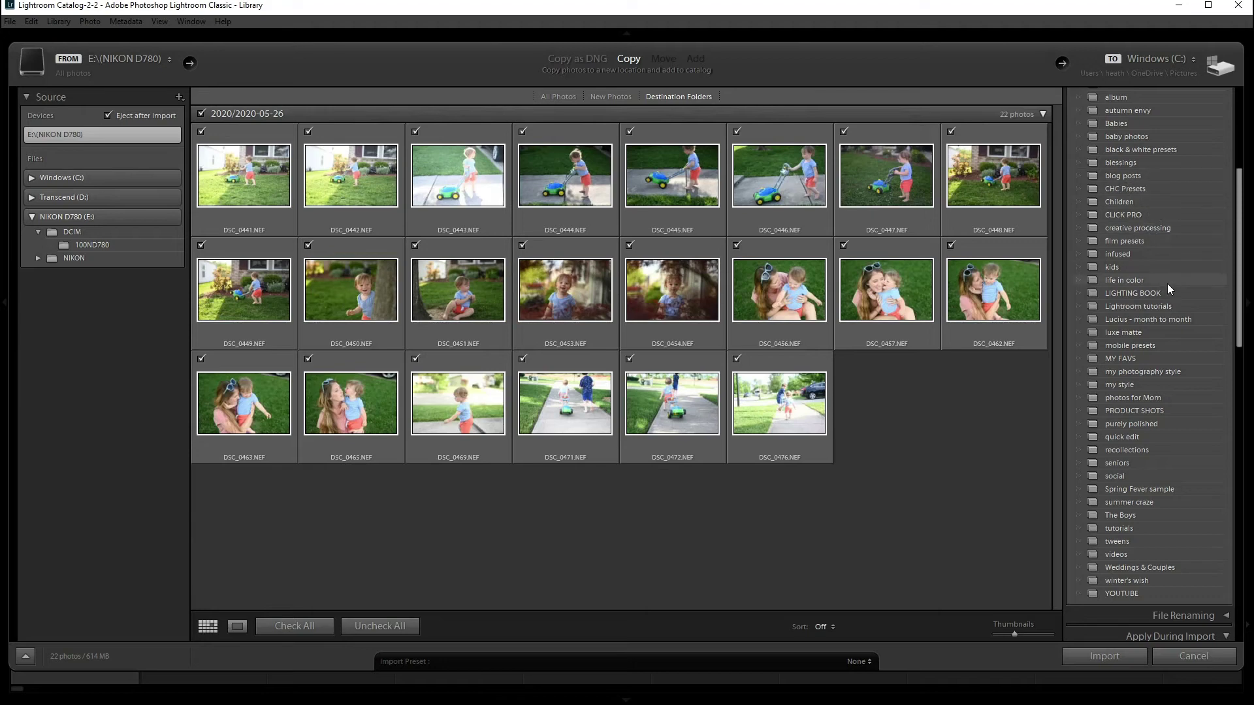
{"action": "left_click", "coordinate": [1130, 592]}
{"action": "scroll", "coordinate": [1169, 491], "scroll_direction": "up", "scroll_amount": 5}
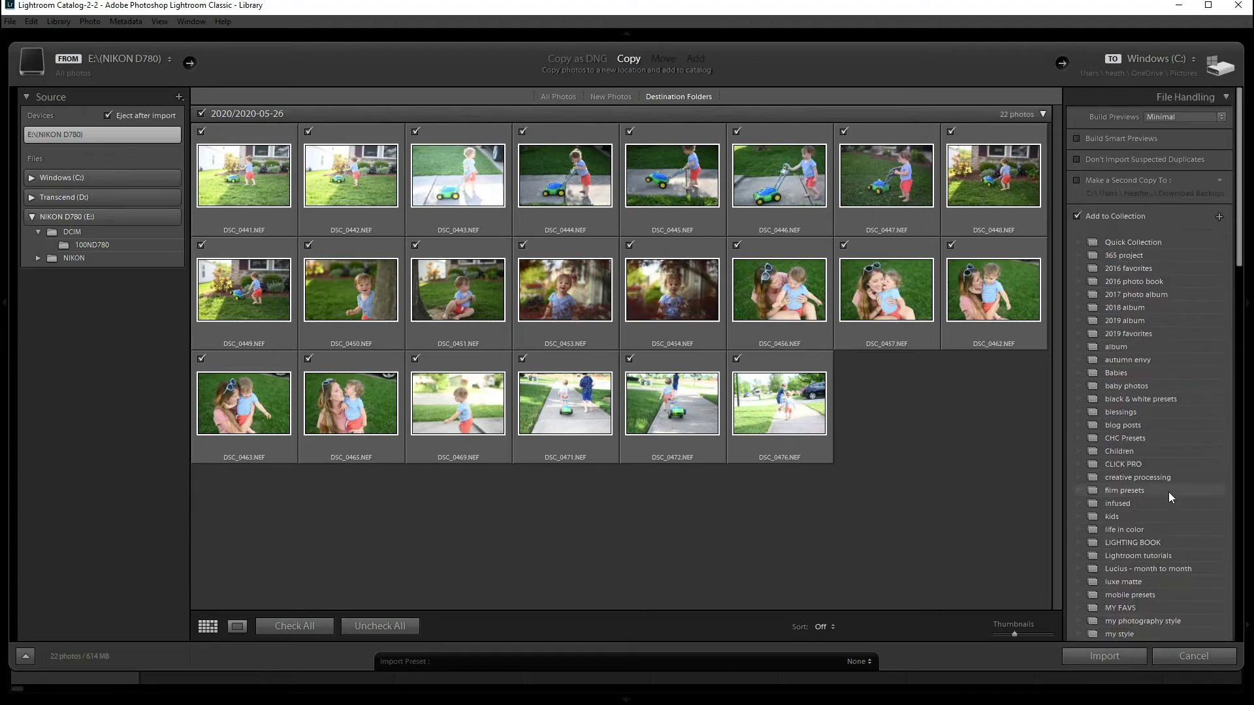
{"action": "scroll", "coordinate": [1156, 300], "scroll_direction": "down", "scroll_amount": 5}
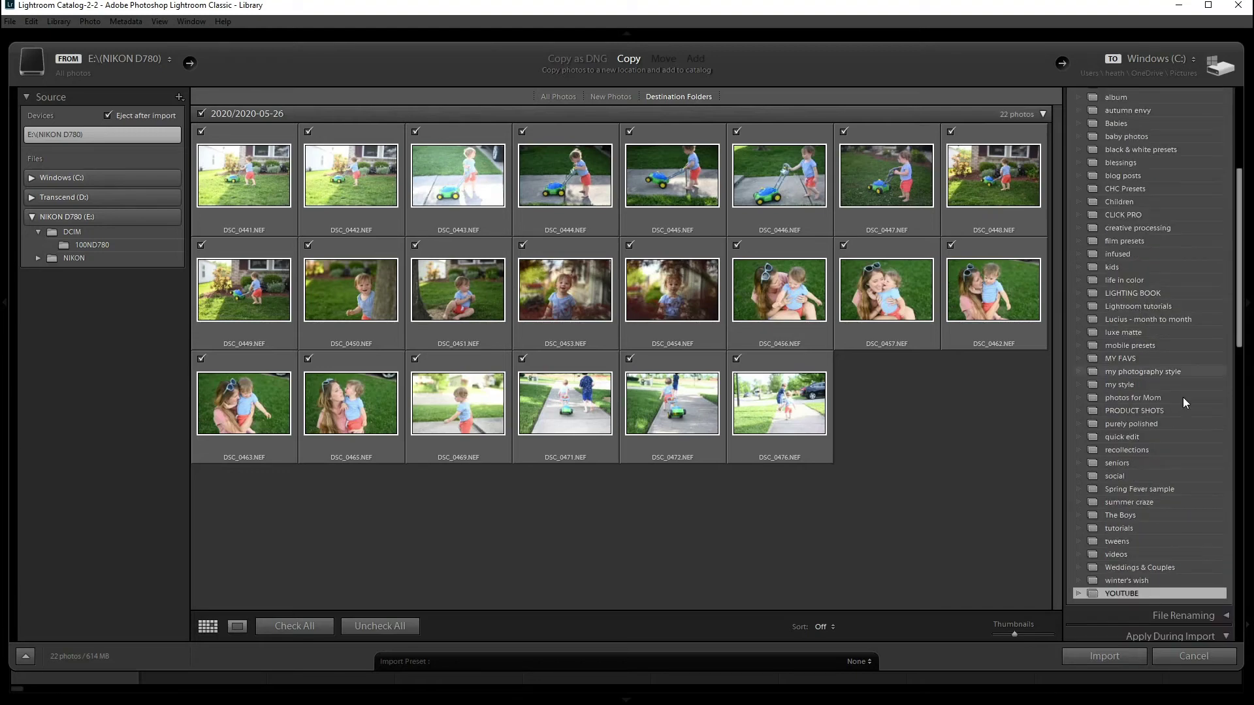
{"action": "scroll", "coordinate": [1182, 385], "scroll_direction": "down", "scroll_amount": 3}
{"action": "scroll", "coordinate": [1181, 359], "scroll_direction": "up", "scroll_amount": 8}
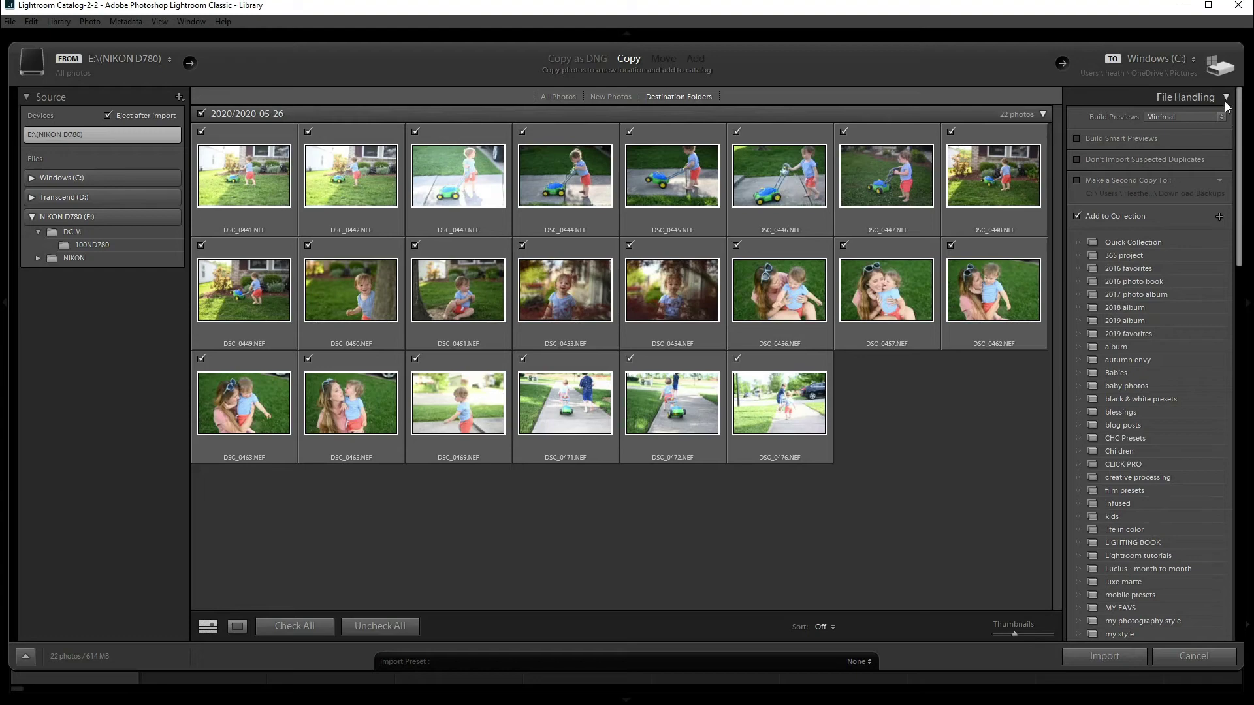
{"action": "left_click", "coordinate": [1226, 103]}
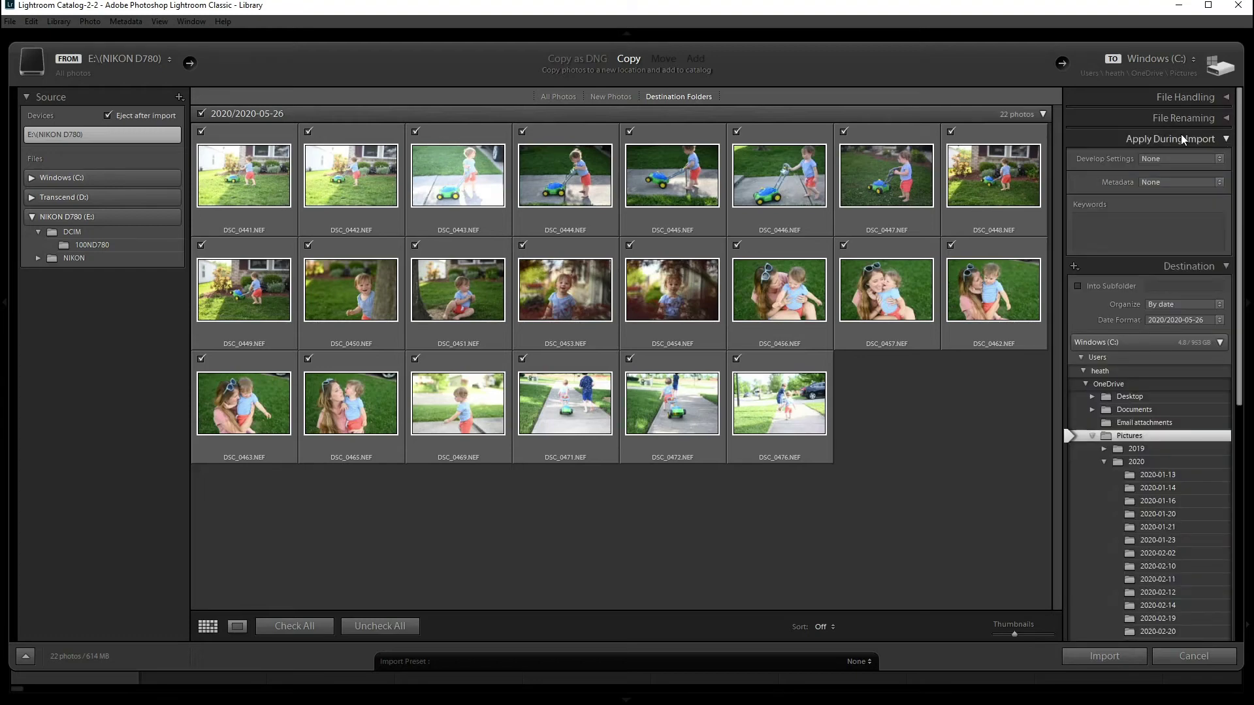
- Check the file renaming options and naming templates, keeping Rename Files on with the Custom Name (x of y) template
{"action": "left_click", "coordinate": [1224, 119]}
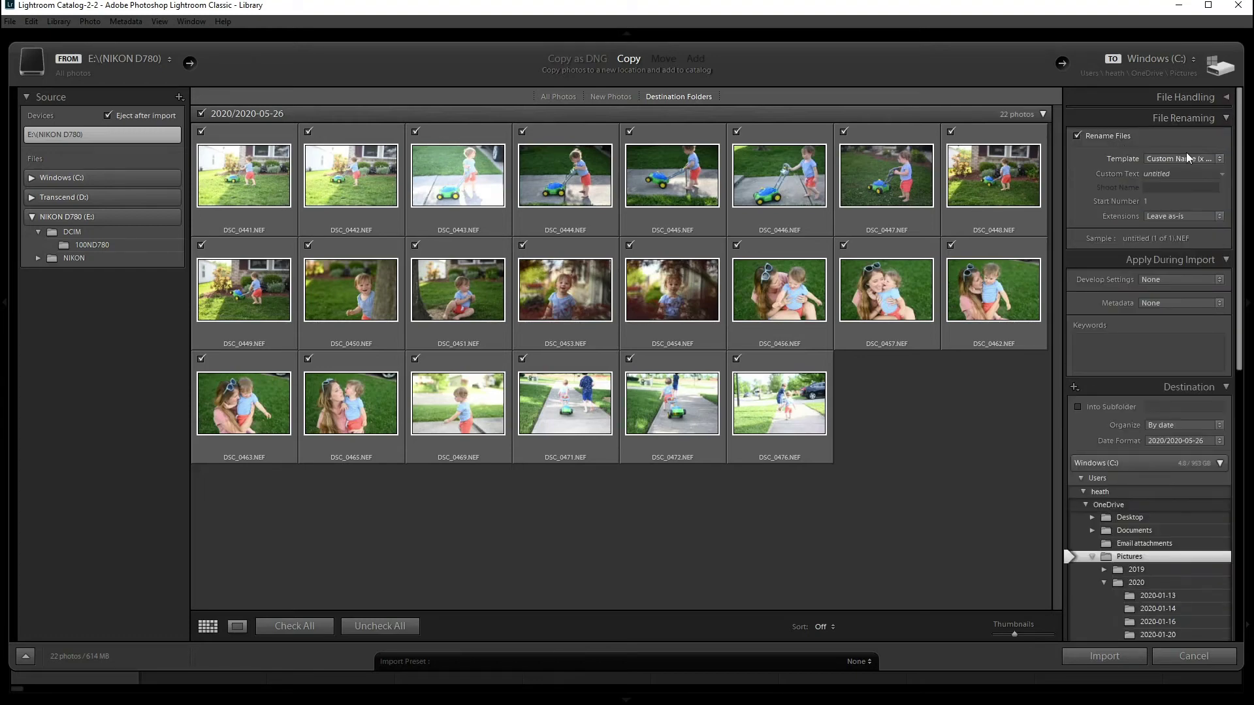
{"action": "left_click", "coordinate": [1078, 135]}
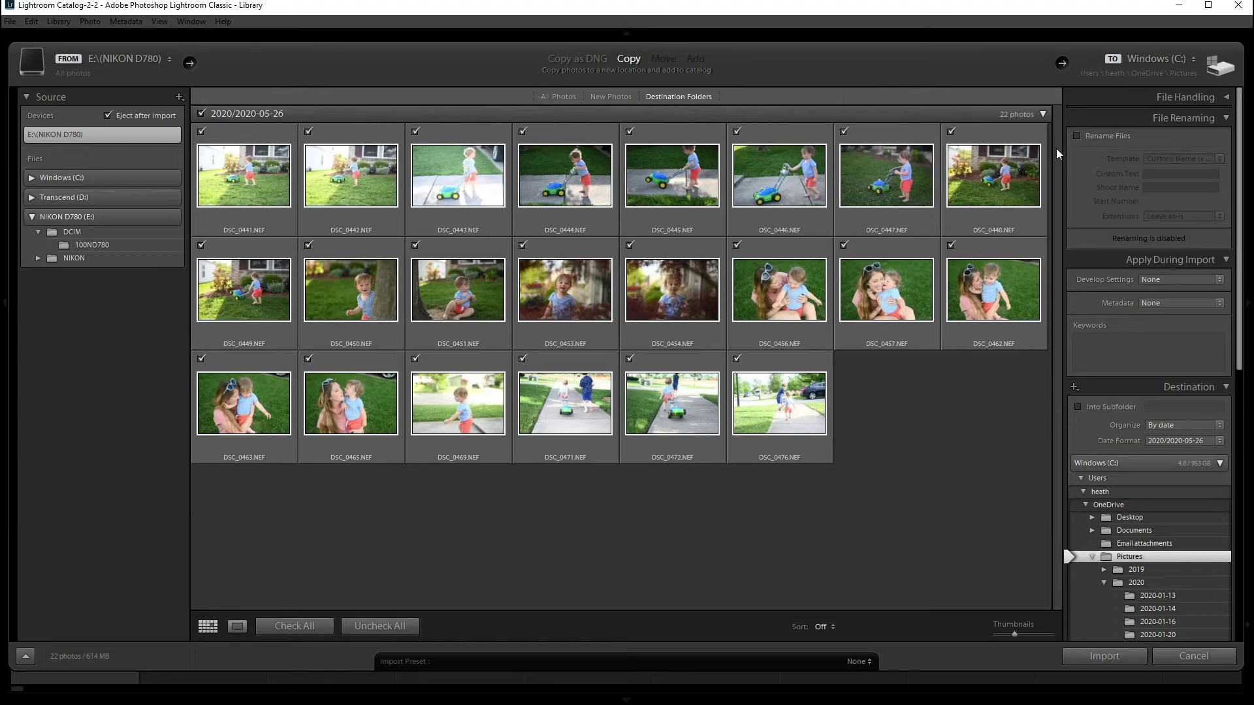
{"action": "left_click", "coordinate": [1076, 137]}
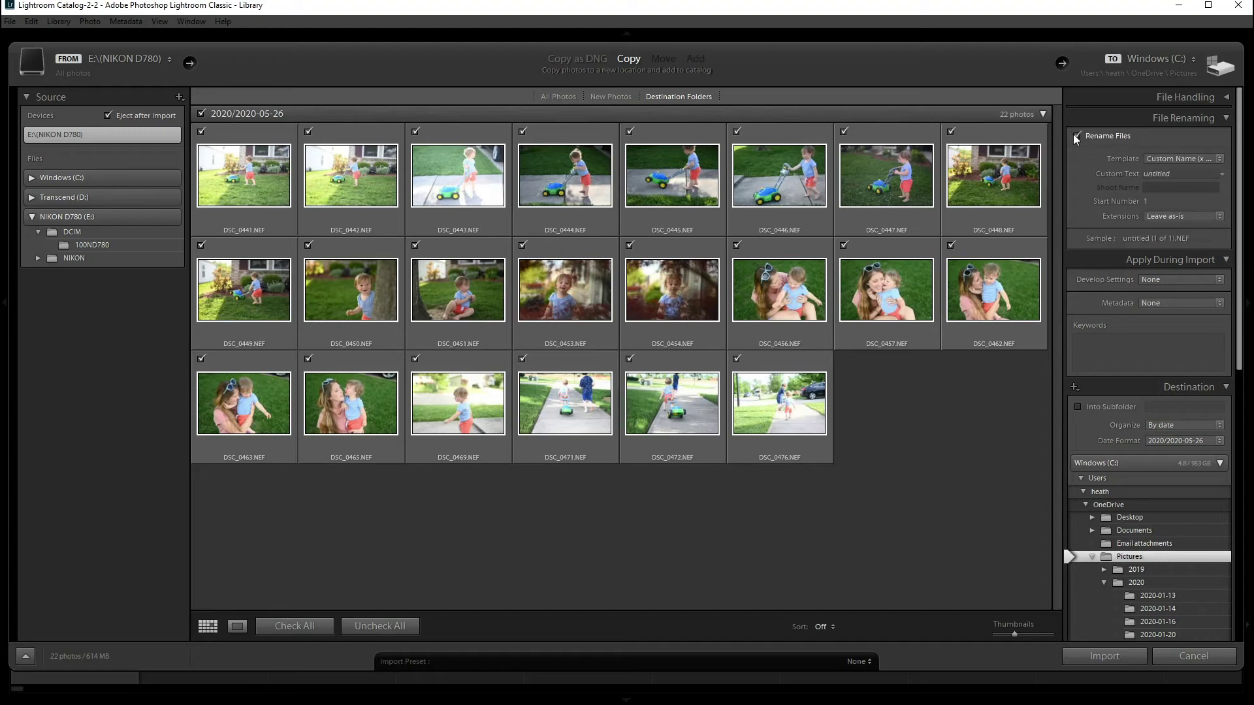
{"action": "left_click", "coordinate": [1190, 157]}
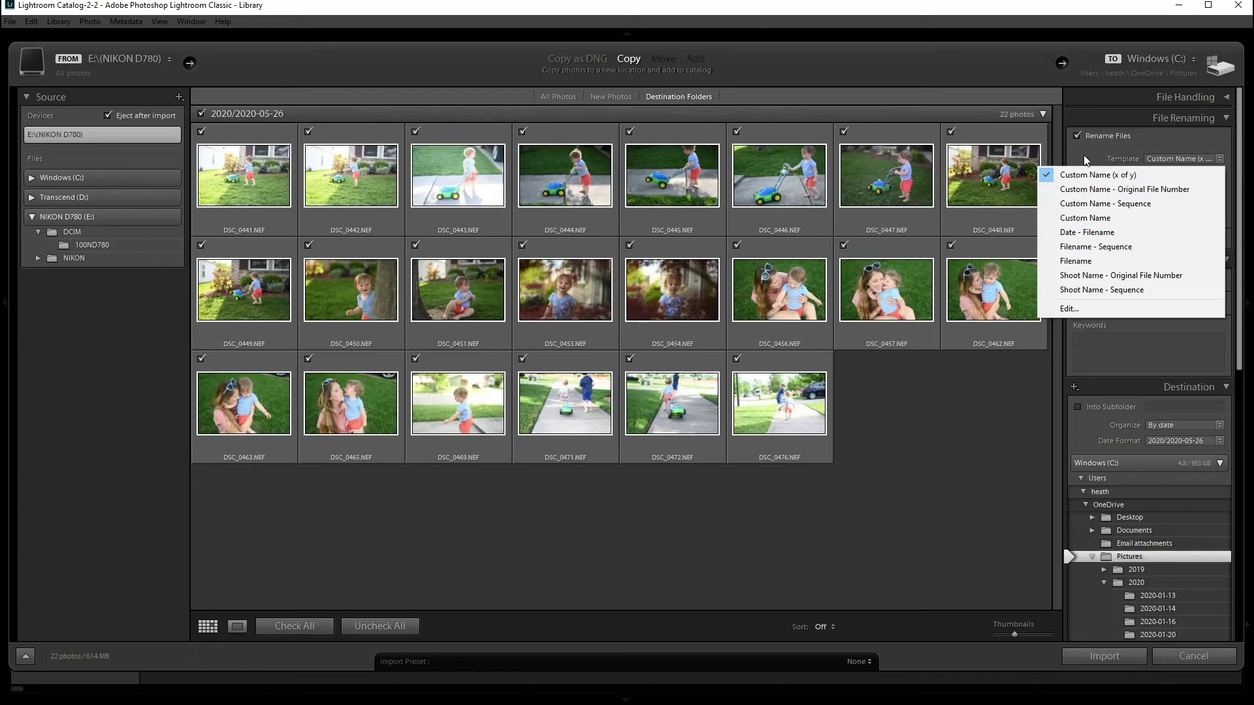
{"action": "left_click", "coordinate": [1106, 218]}
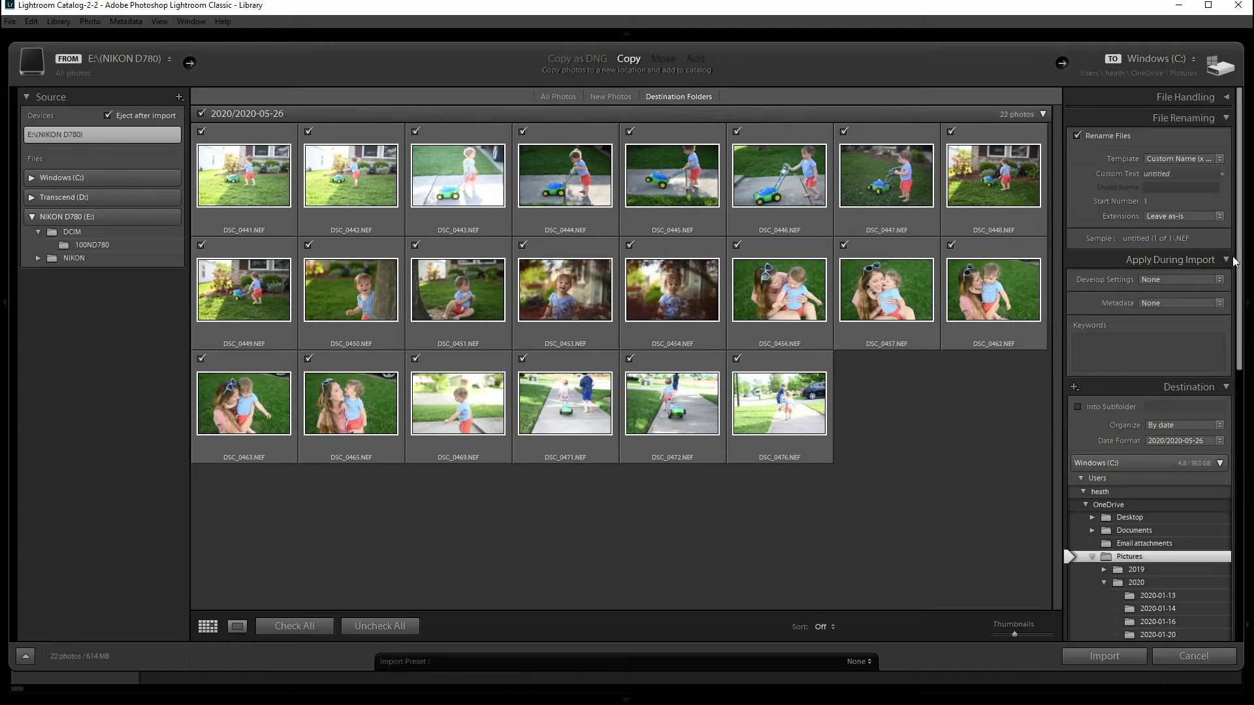
- Review the develop presets and metadata presets that can be applied during import, keeping both at None
{"action": "left_click", "coordinate": [1188, 281]}
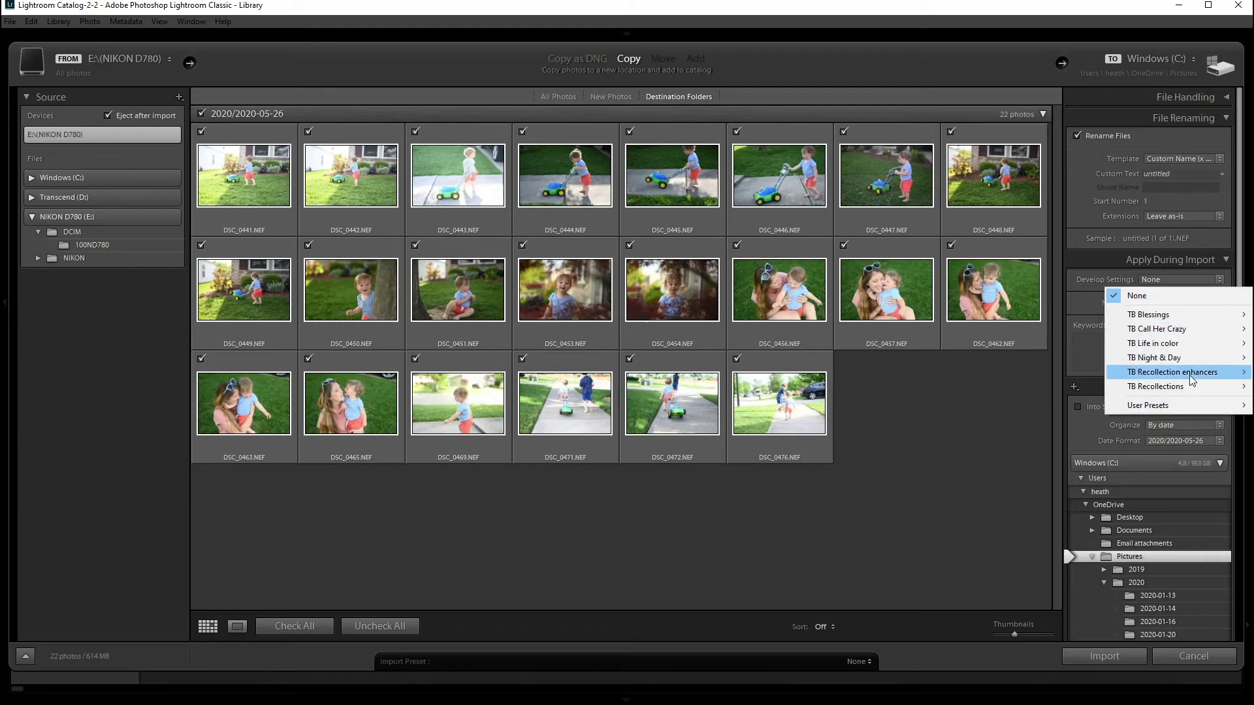
{"action": "mouse_move", "coordinate": [1195, 334]}
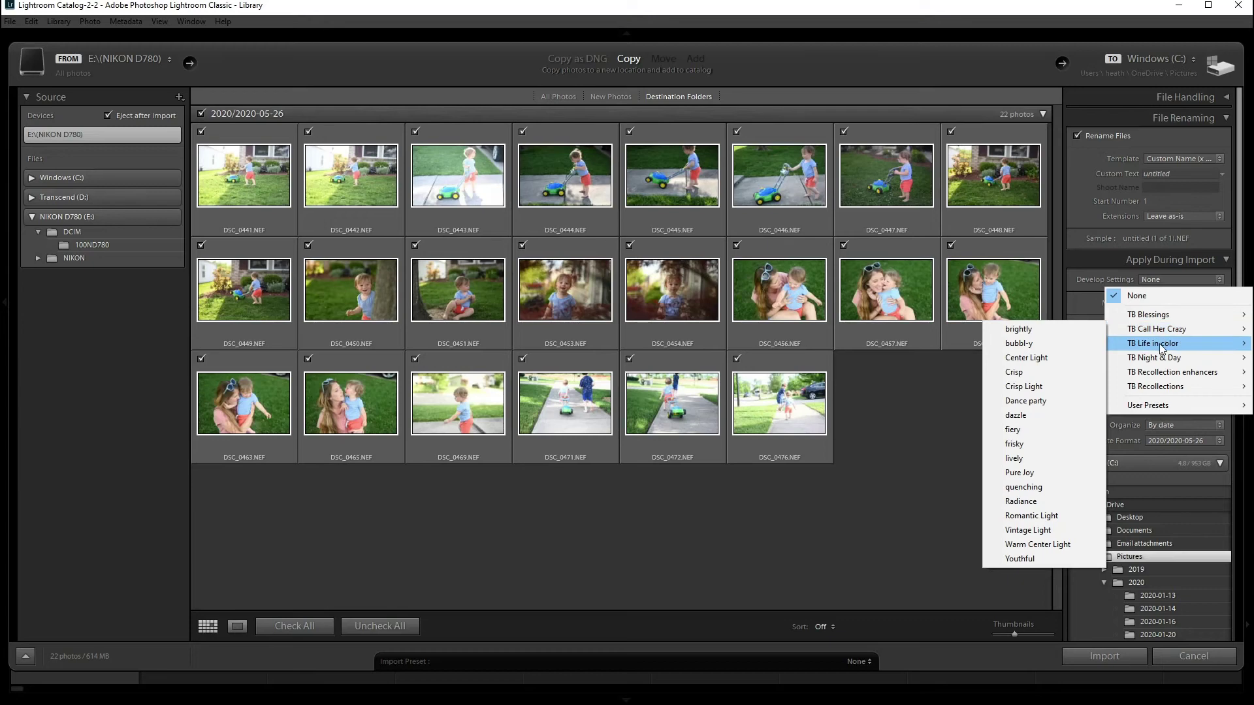
{"action": "left_click", "coordinate": [1082, 286]}
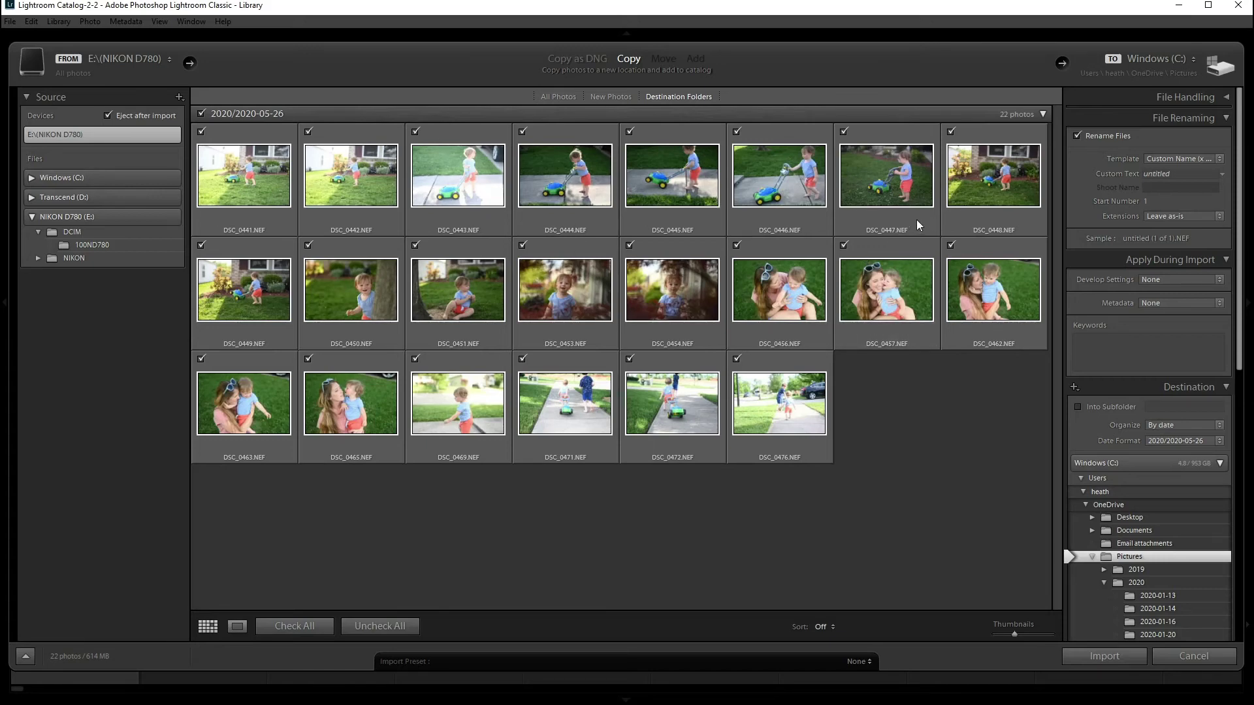
{"action": "mouse_move", "coordinate": [916, 219]}
{"action": "left_click", "coordinate": [1212, 303]}
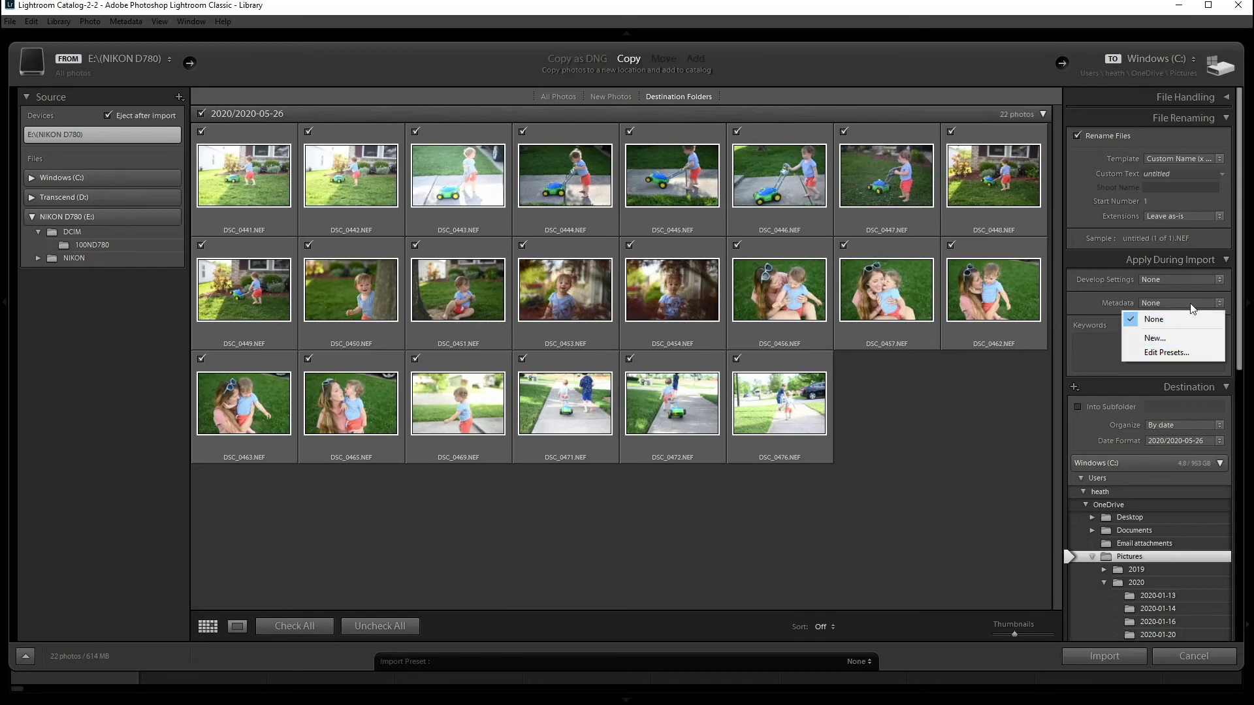
{"action": "left_click", "coordinate": [1094, 297]}
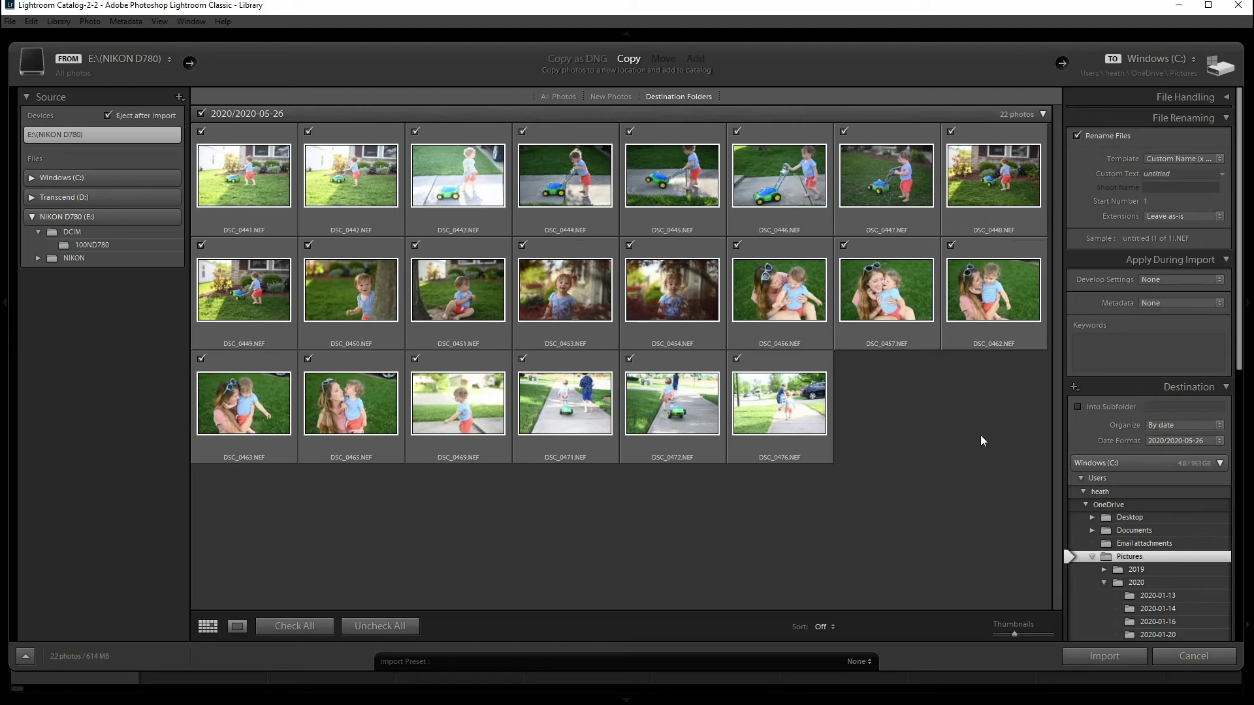
- Import the checked photos into the catalog and browse to the start of the imported set
{"action": "left_click", "coordinate": [1105, 657]}
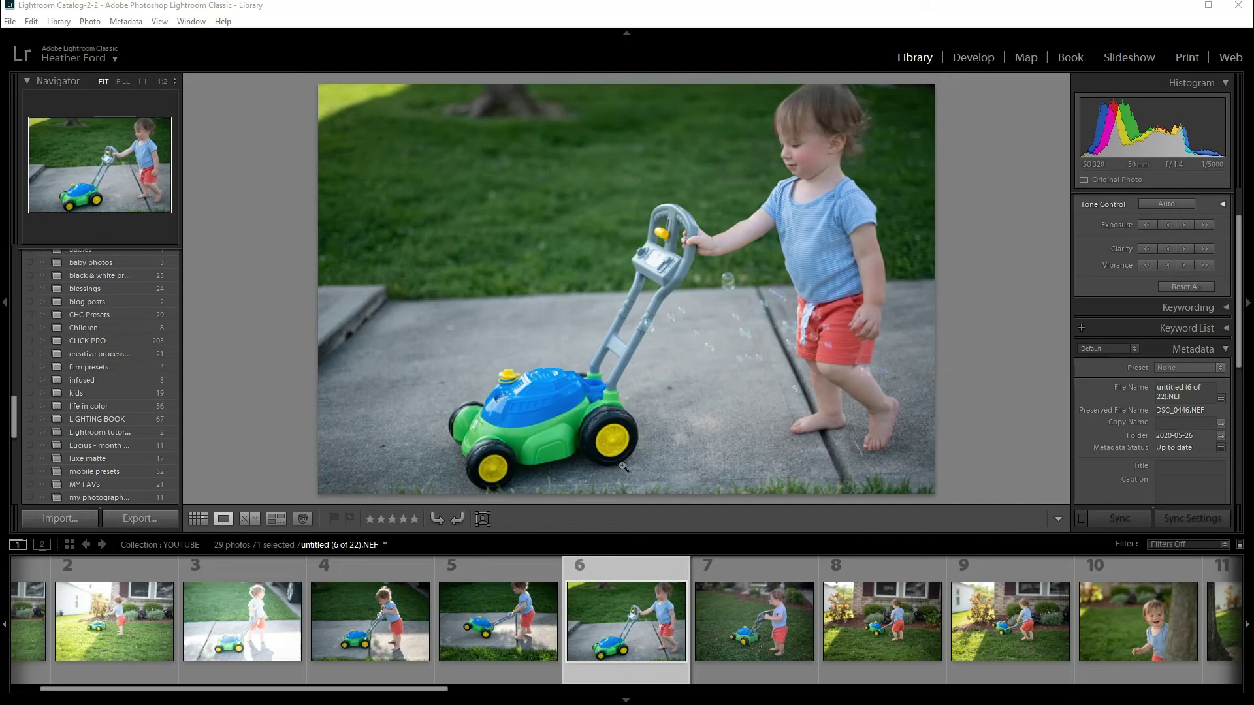
{"action": "scroll", "coordinate": [639, 607], "scroll_direction": "up", "scroll_amount": 1}
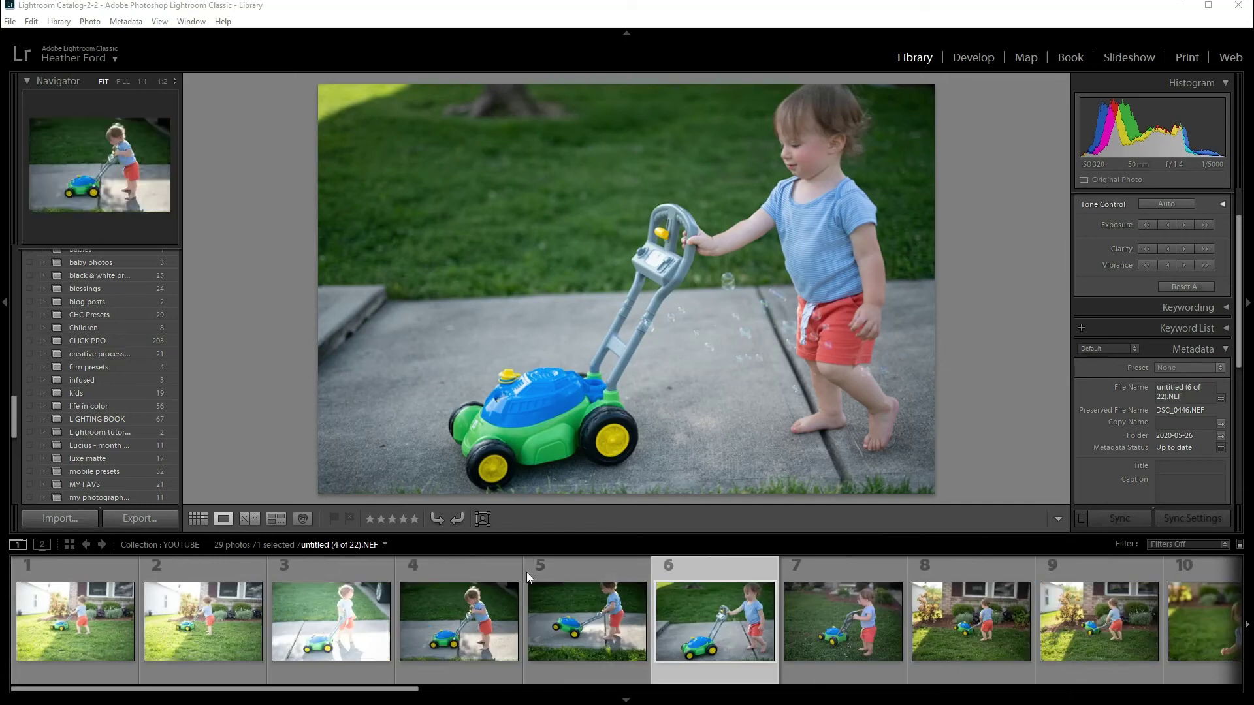
- Open the 2020-05-26 folder in the Library and browse through its imported photos to the end
{"action": "scroll", "coordinate": [132, 398], "scroll_direction": "up", "scroll_amount": 10}
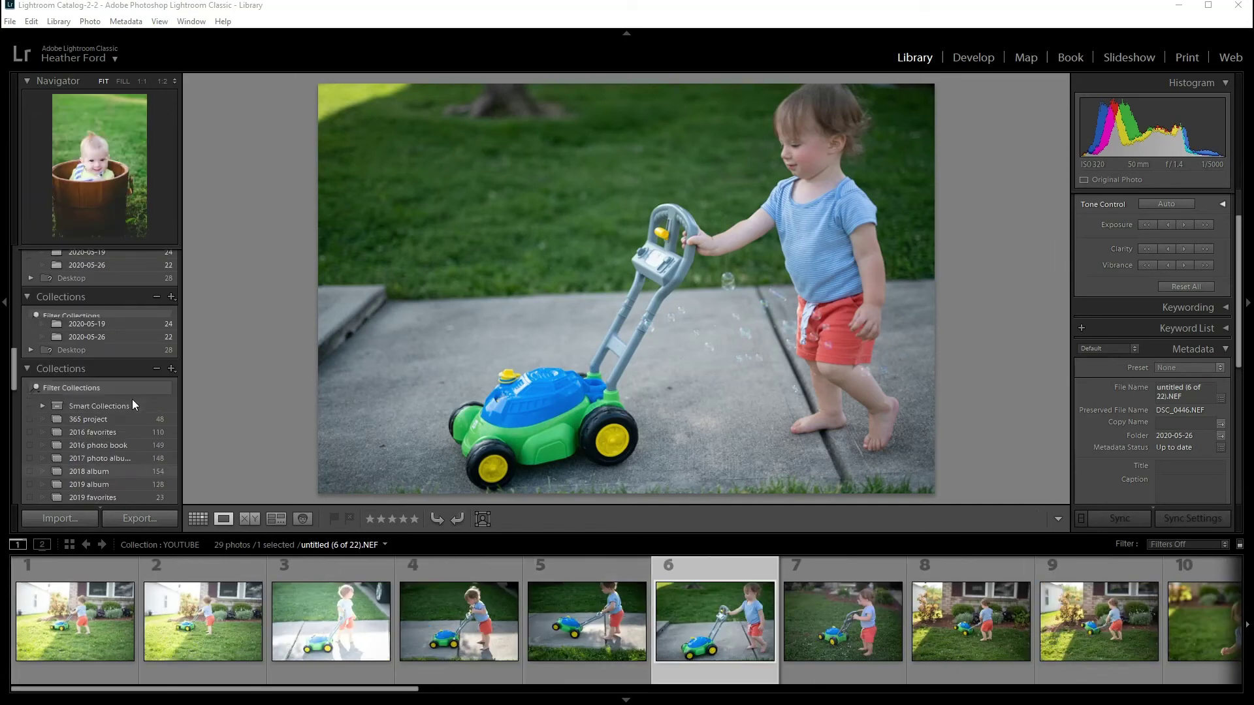
{"action": "left_click", "coordinate": [108, 481]}
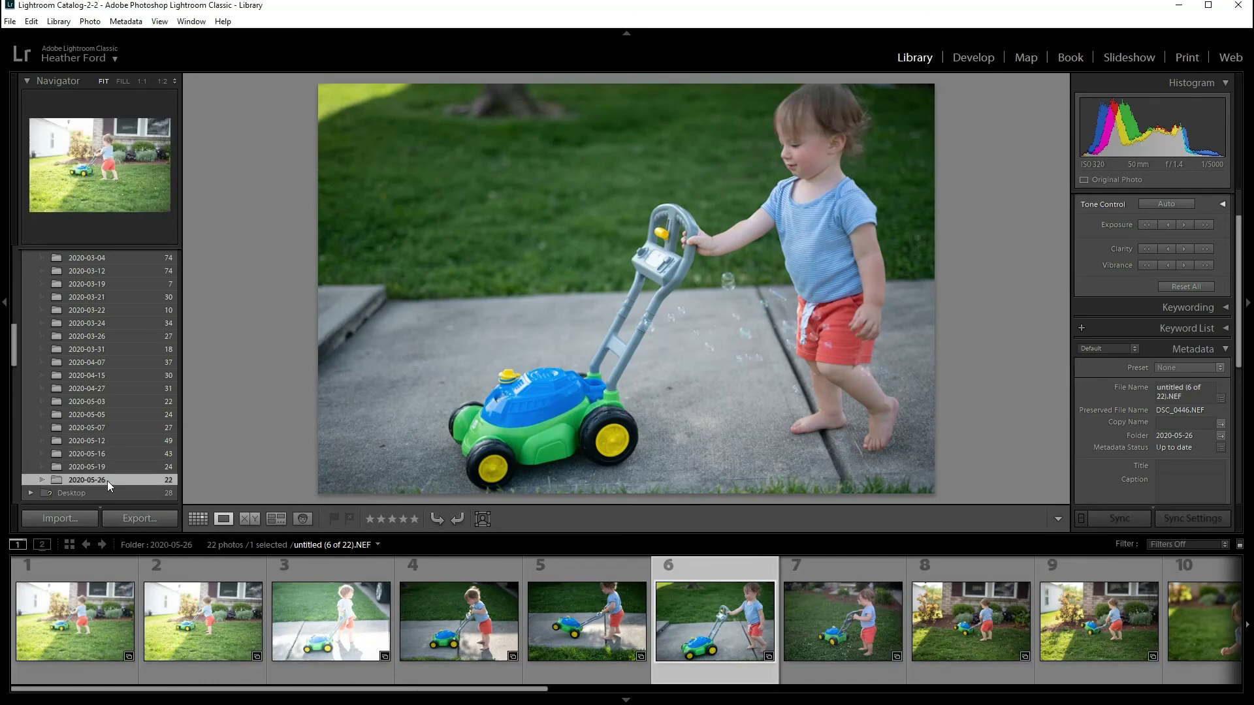
{"action": "scroll", "coordinate": [182, 589], "scroll_direction": "down", "scroll_amount": 6}
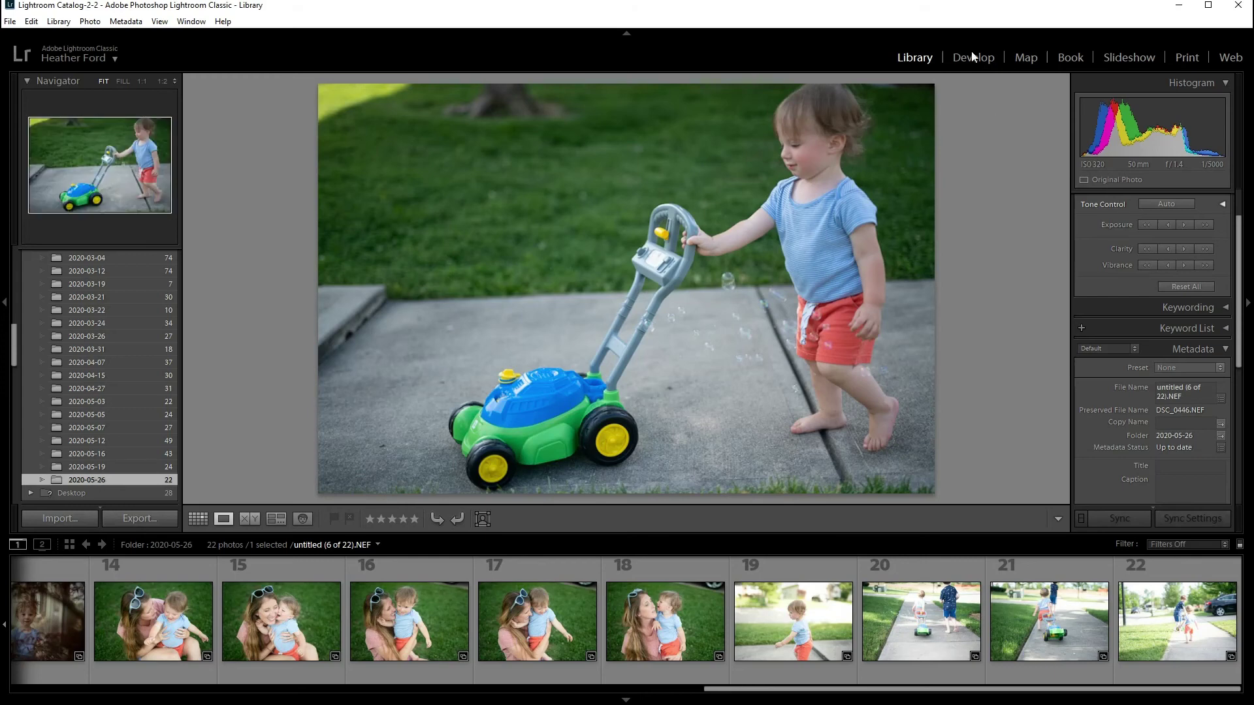
- Open the YOUTUBE collection, browse its photos to the end and back to the start, and look back through the collections list
{"action": "scroll", "coordinate": [131, 379], "scroll_direction": "down", "scroll_amount": 4}
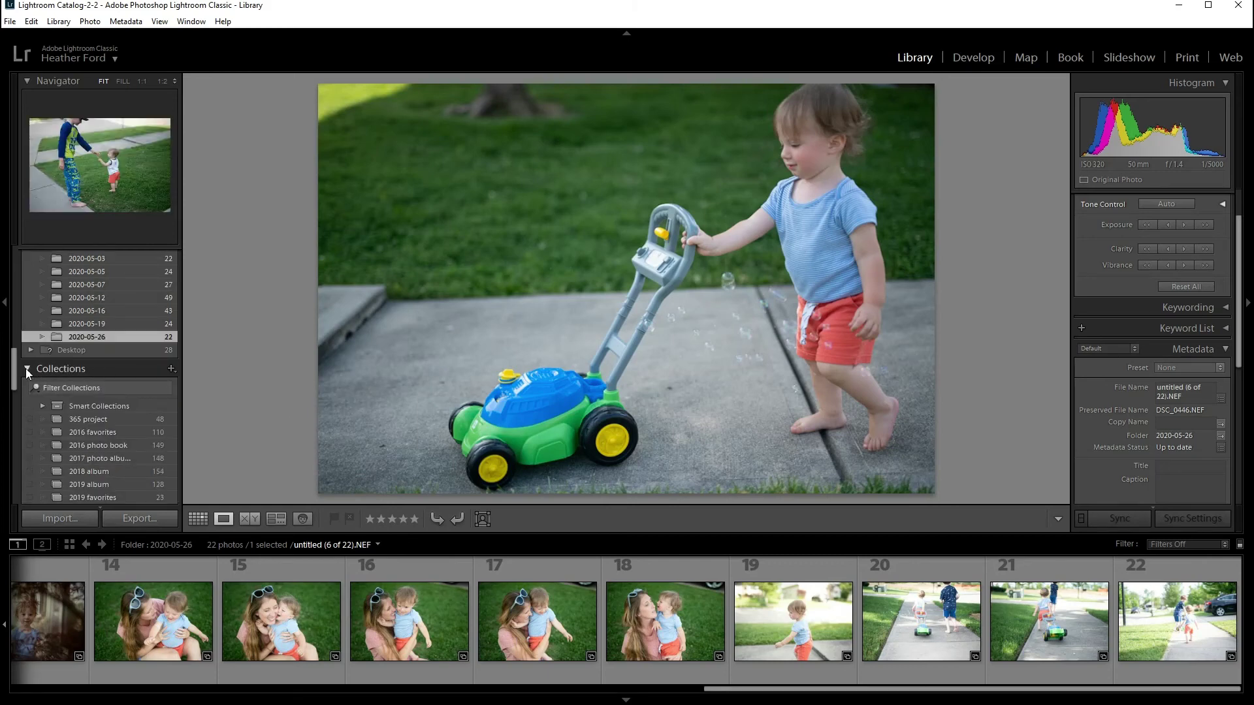
{"action": "scroll", "coordinate": [78, 374], "scroll_direction": "down", "scroll_amount": 10}
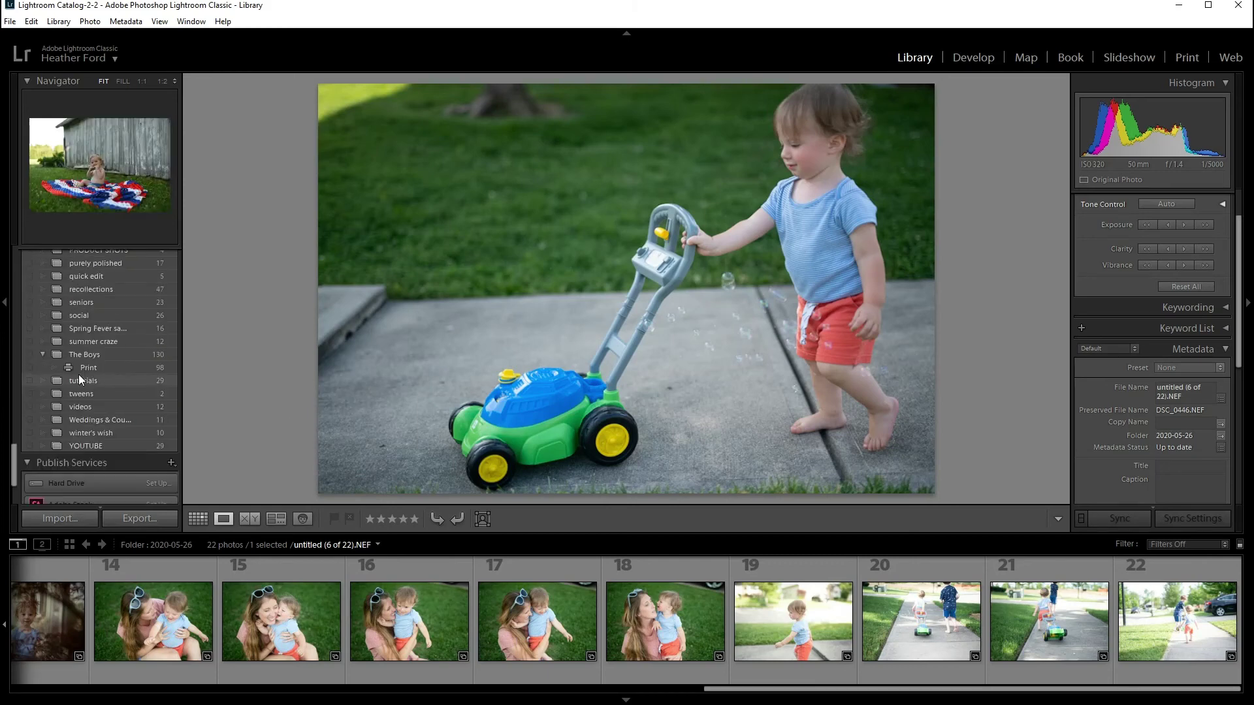
{"action": "left_click", "coordinate": [95, 445]}
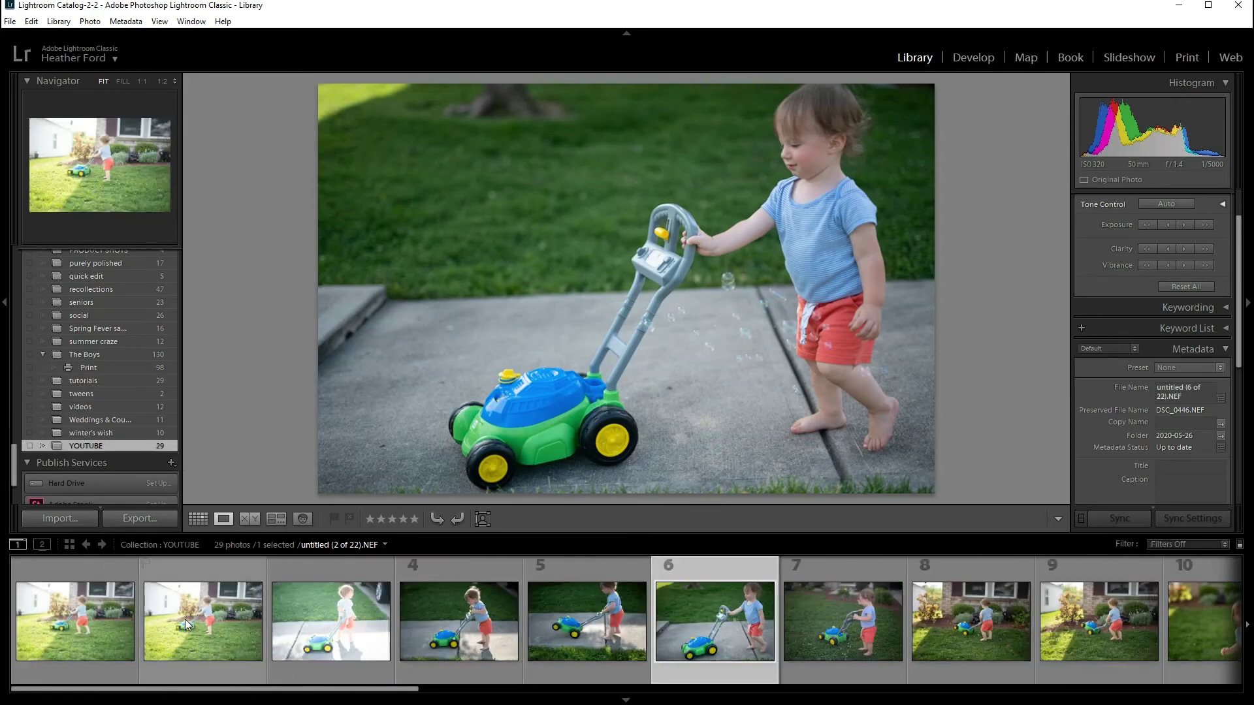
{"action": "scroll", "coordinate": [186, 619], "scroll_direction": "down", "scroll_amount": 6}
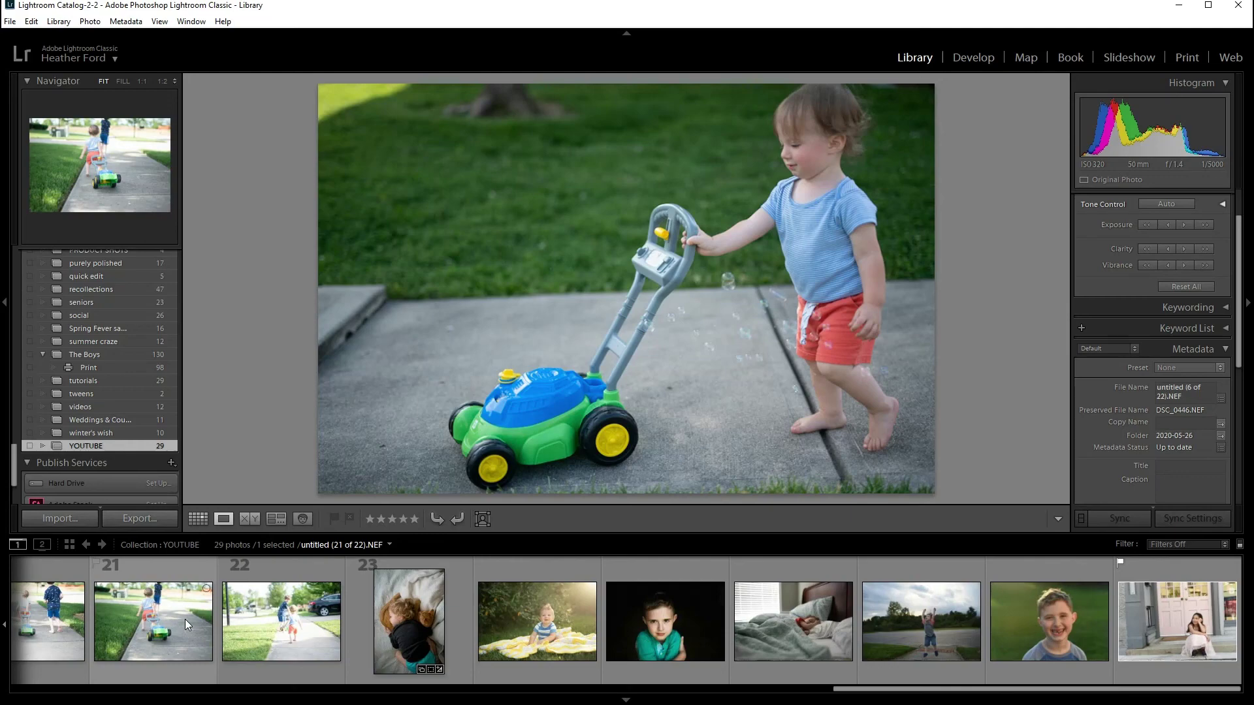
{"action": "scroll", "coordinate": [185, 619], "scroll_direction": "up", "scroll_amount": 6}
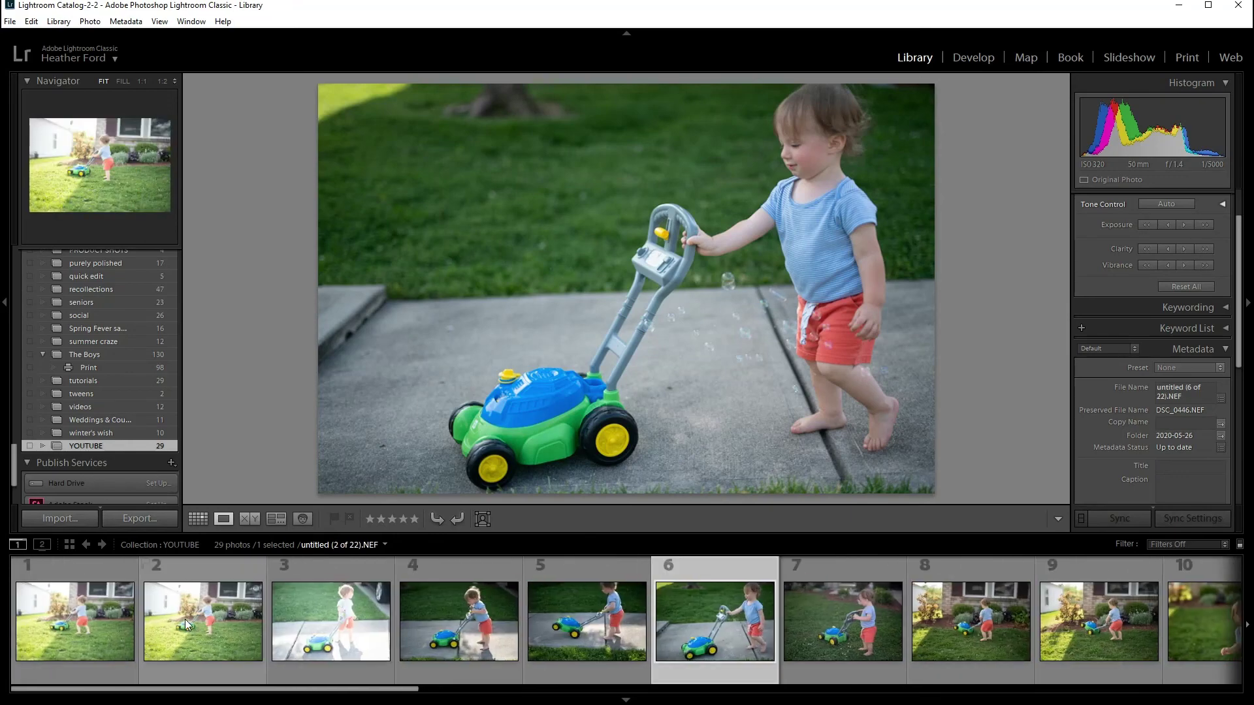
{"action": "scroll", "coordinate": [104, 414], "scroll_direction": "up", "scroll_amount": 5}
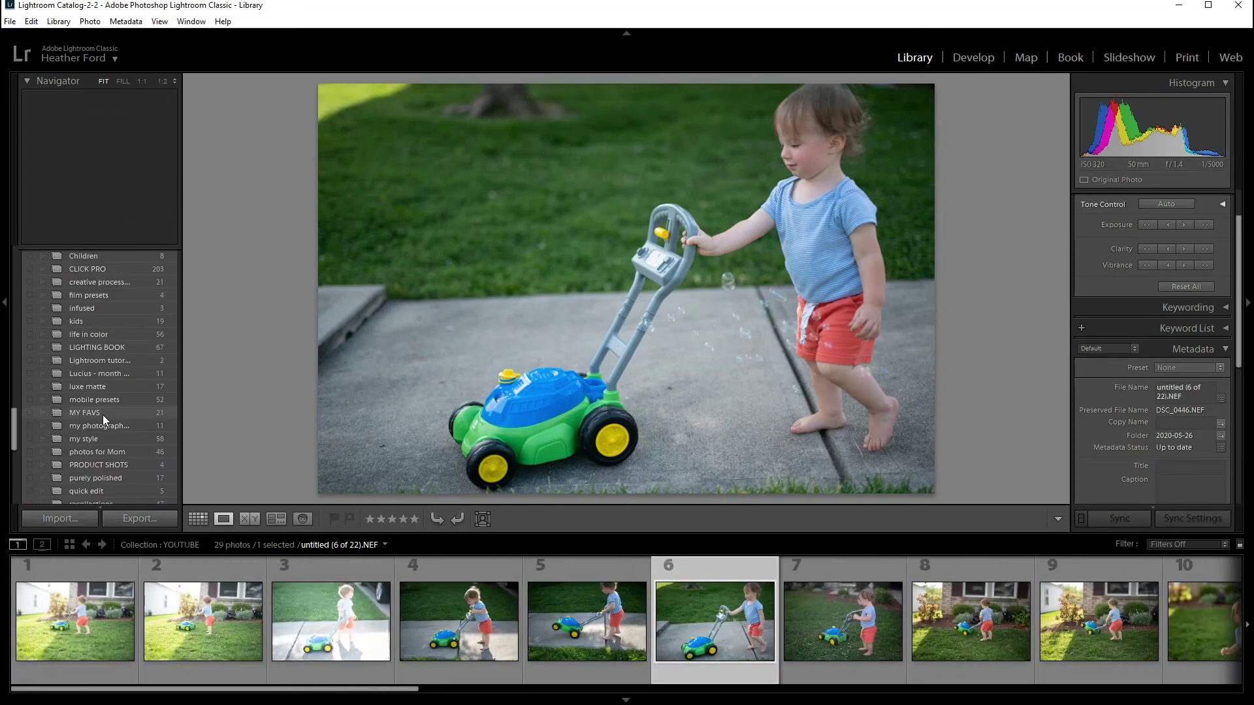
{"action": "scroll", "coordinate": [104, 414], "scroll_direction": "up", "scroll_amount": 5}
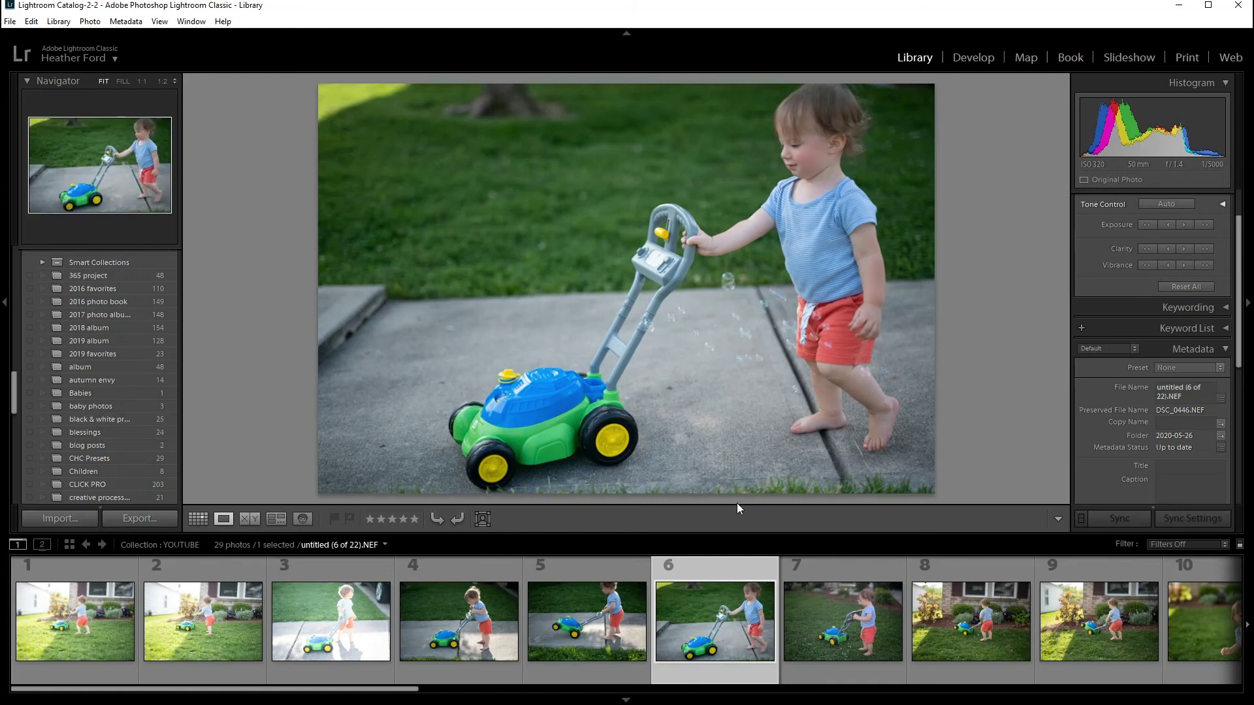